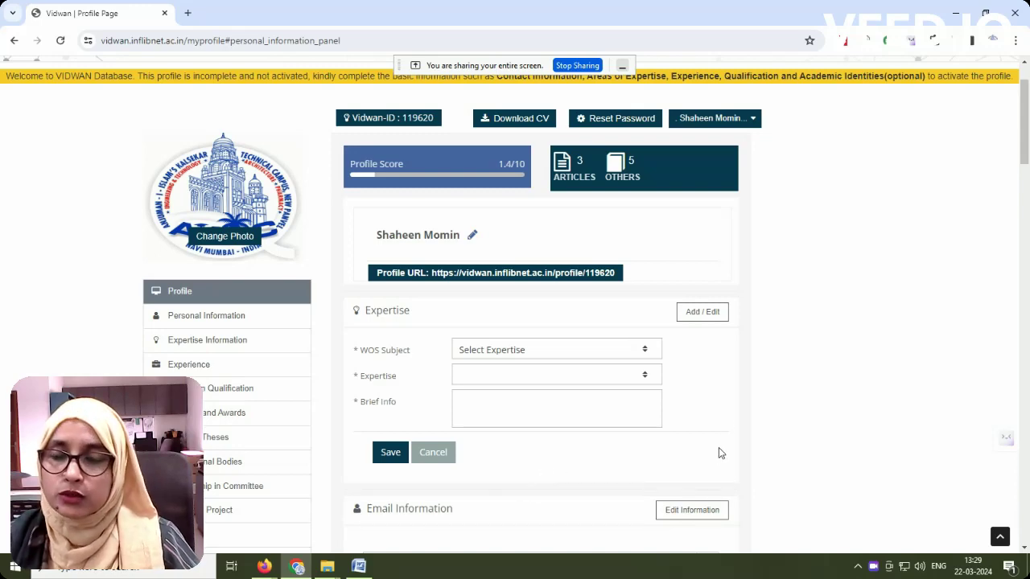
Step: Check the public profile page in the other browser window, then return to profile editing
scroll(728, 382, up, 1)
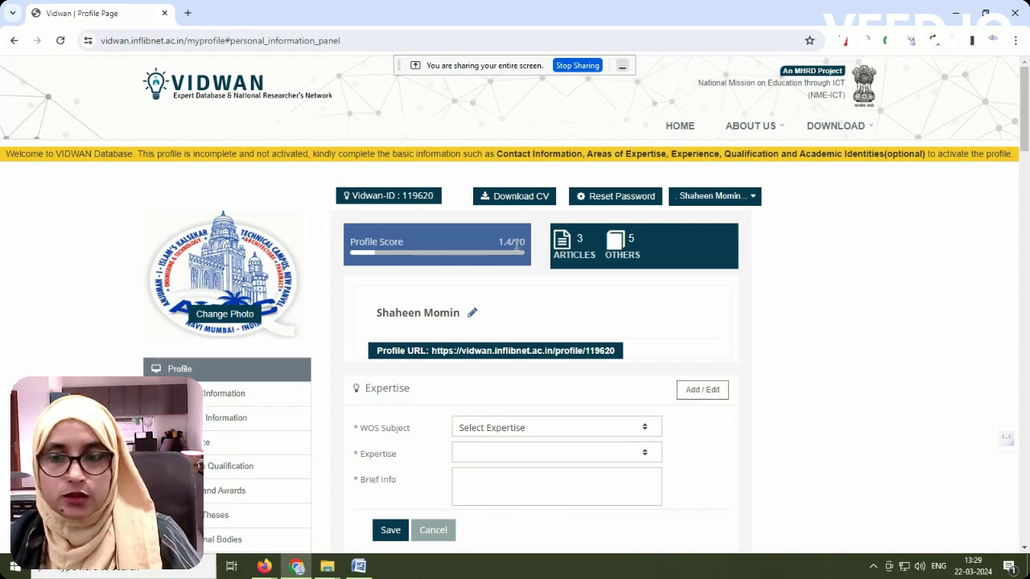
mouse_move(263, 567)
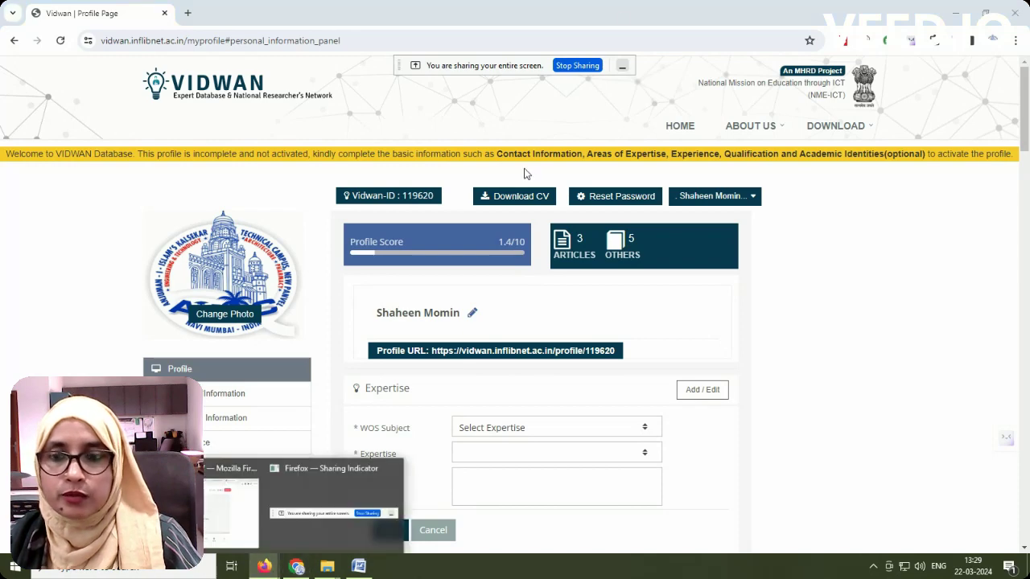
click(231, 506)
click(698, 14)
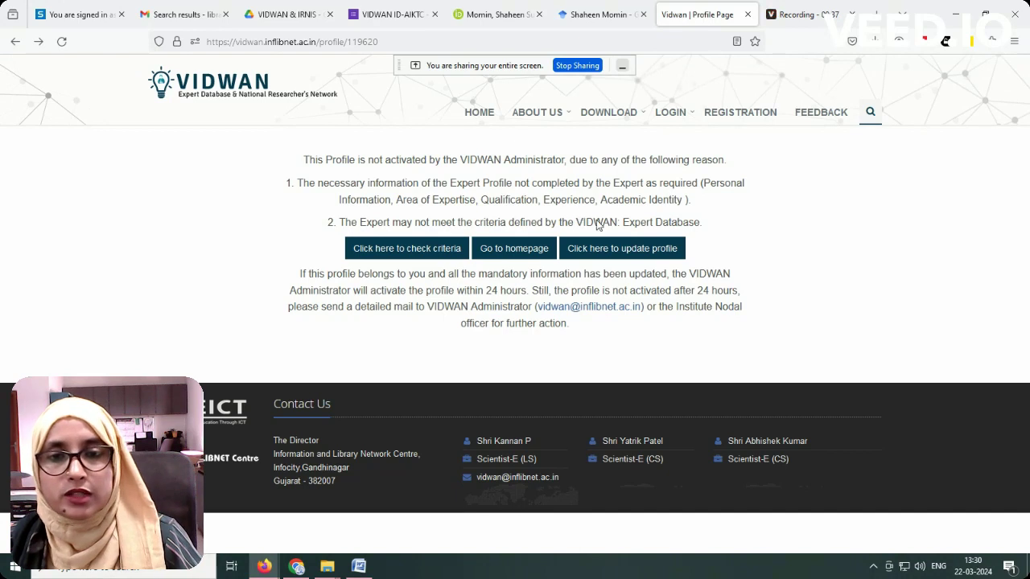
click(616, 249)
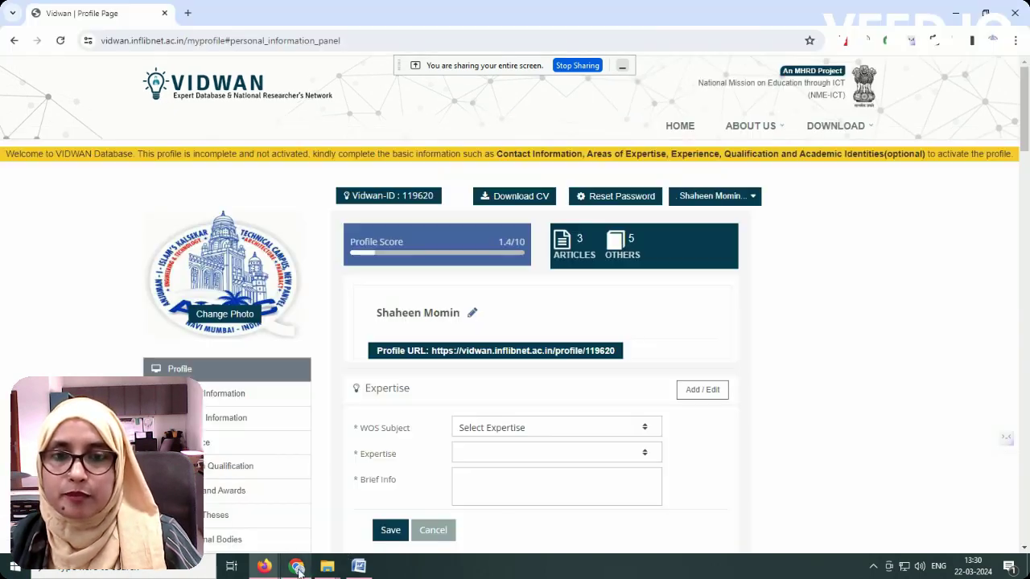
click(296, 567)
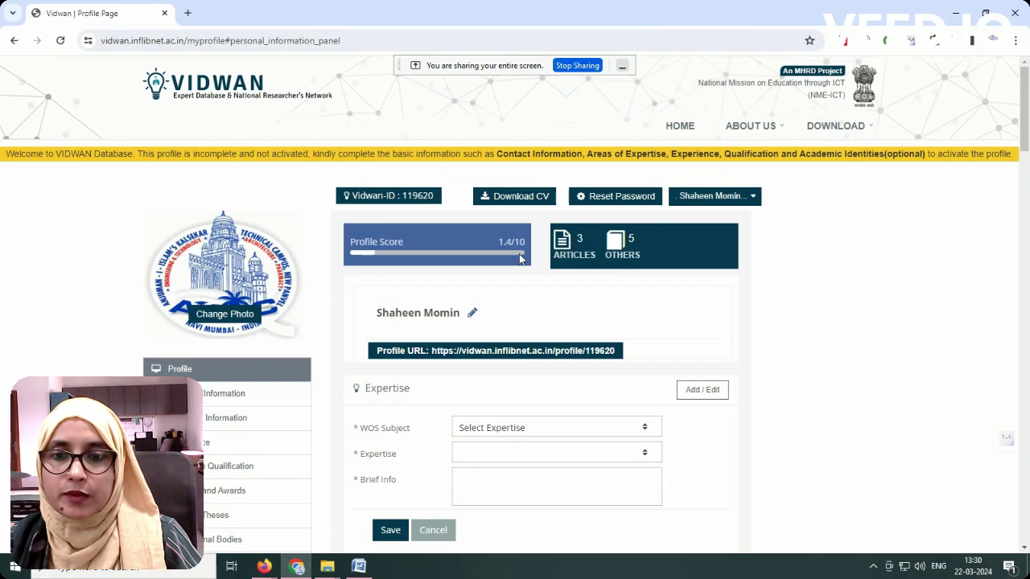
Step: Choose WOS subject Social Sciences and expertise Library and Information Science
scroll(355, 418, down, 2)
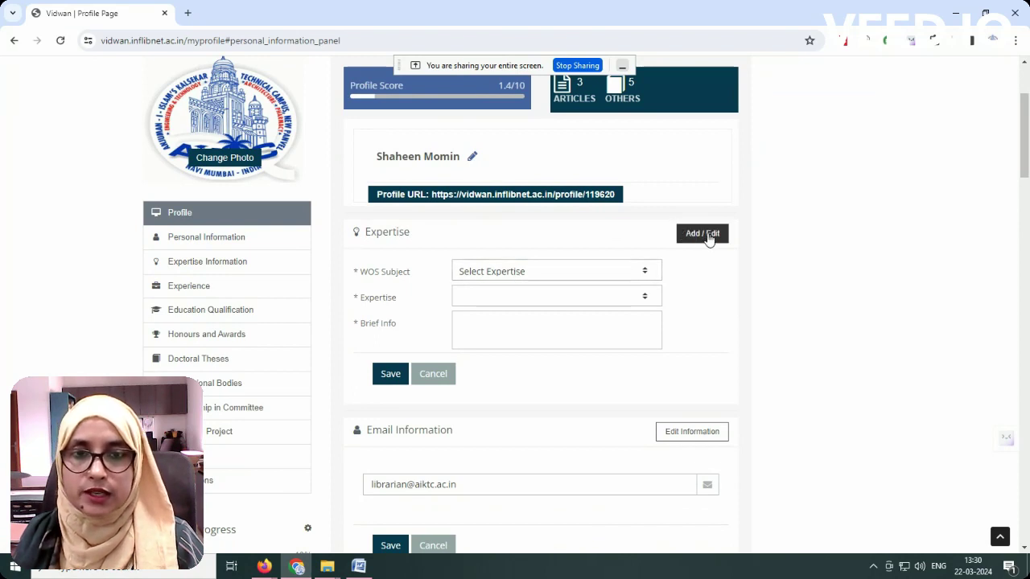
click(492, 275)
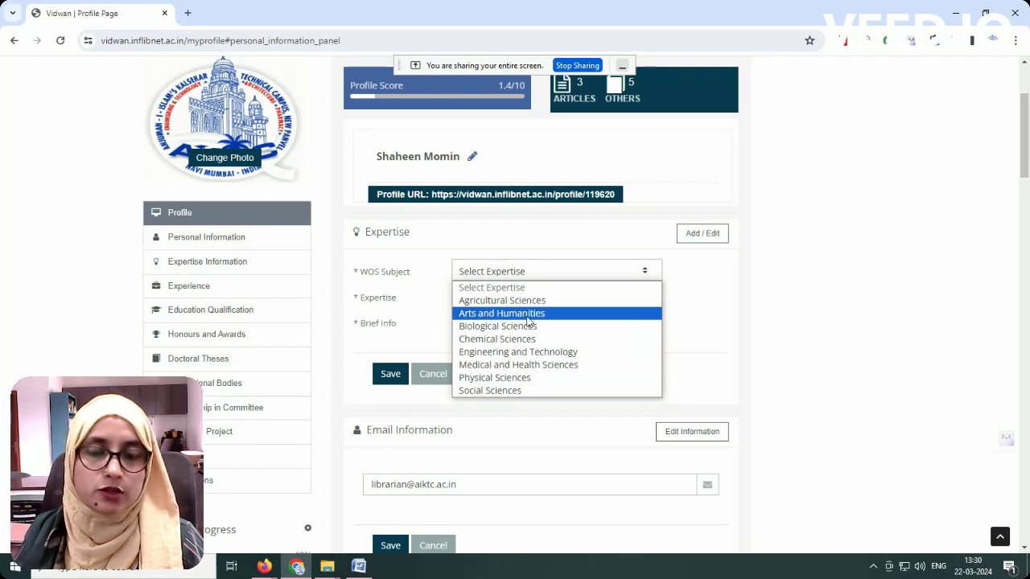
click(507, 392)
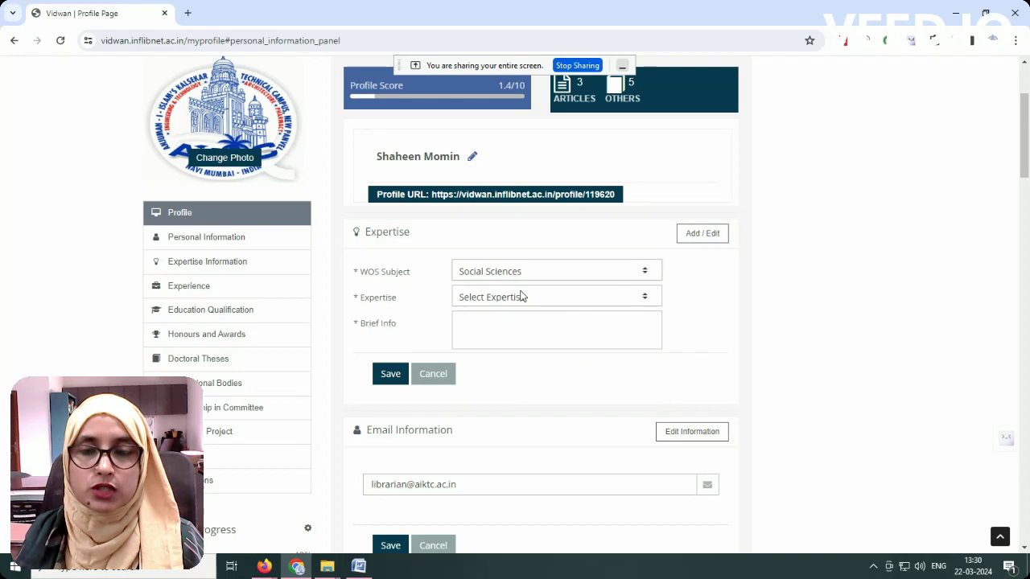
click(487, 298)
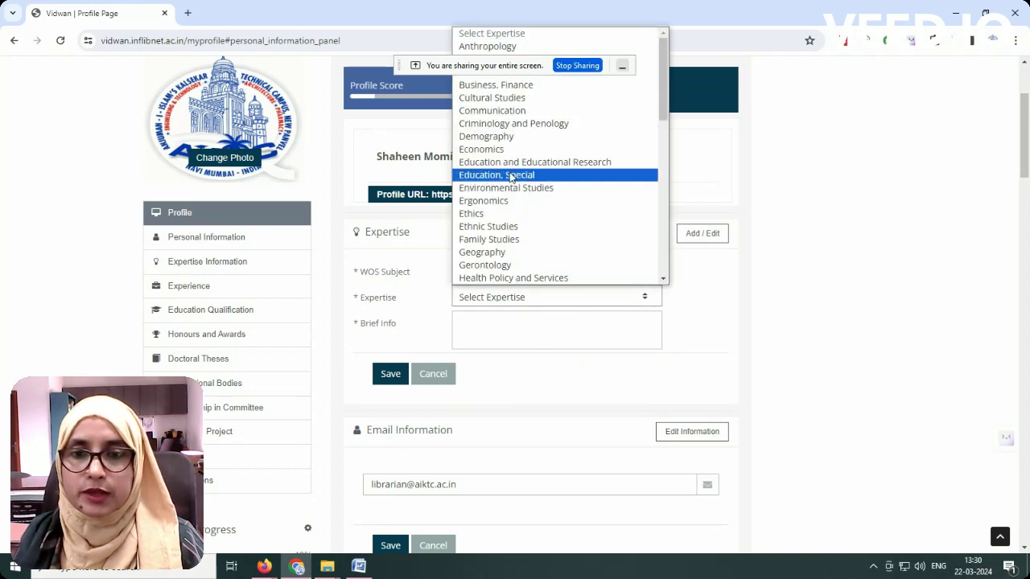
scroll(511, 177, down, 10)
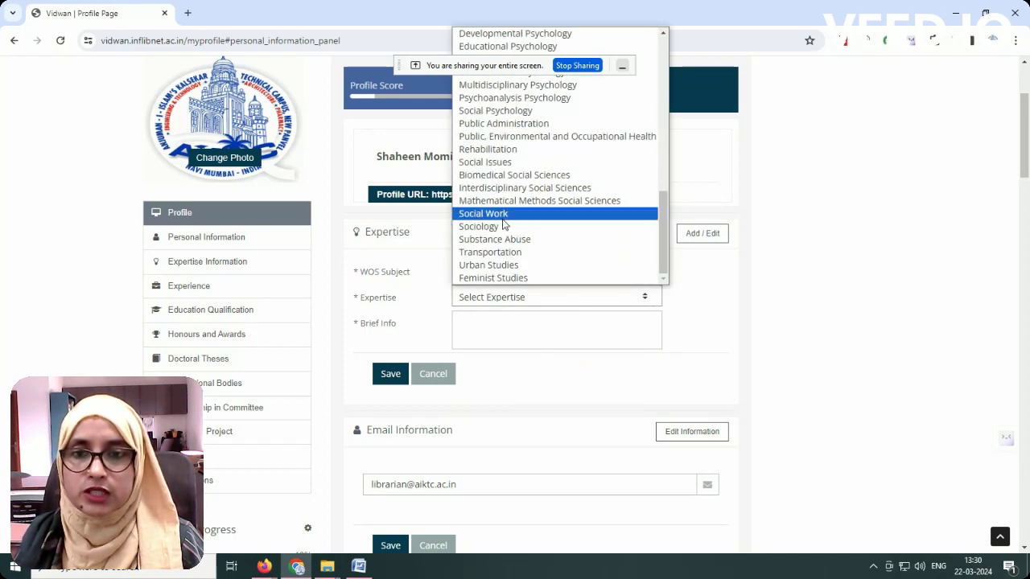
scroll(502, 225, up, 3)
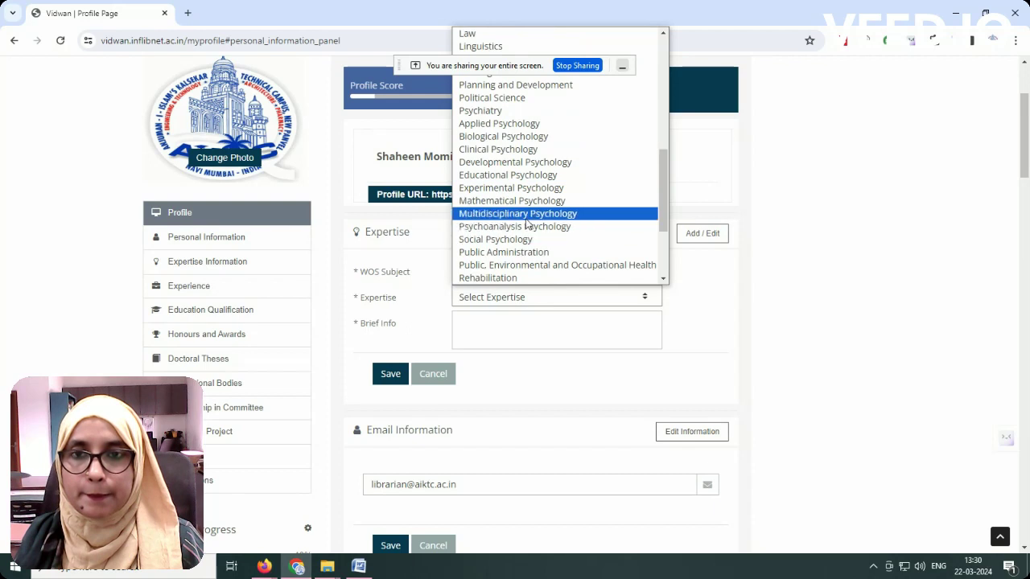
scroll(526, 222, up, 6)
click(488, 268)
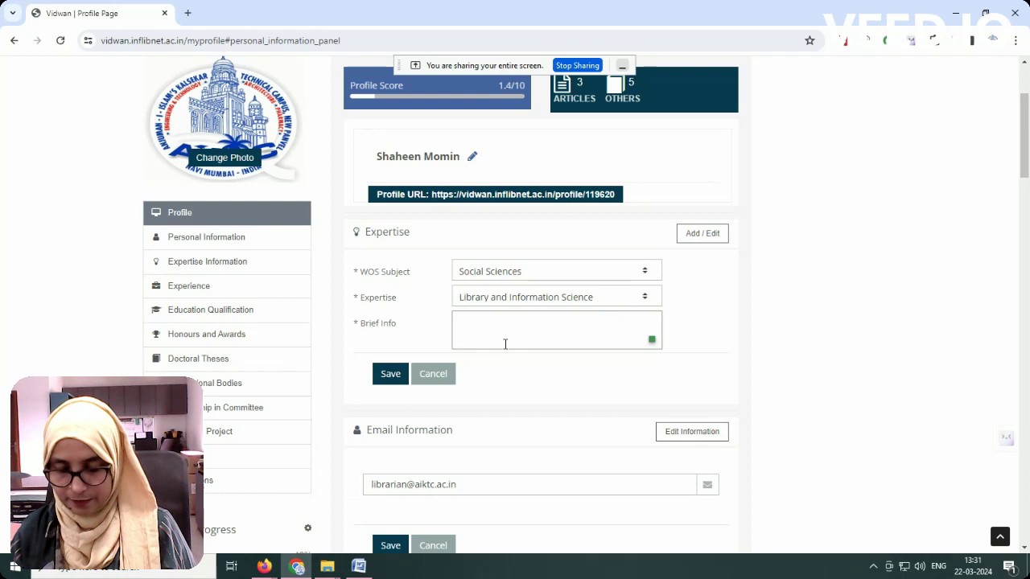
Step: Enter the brief info 'QR Code Service, ICT, AI' and save the expertise entry
click(505, 343)
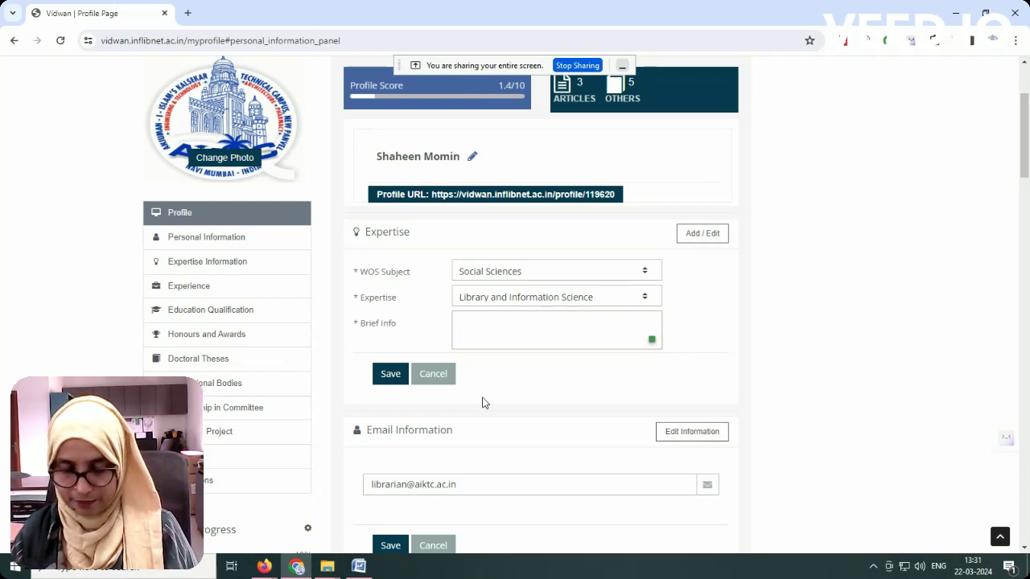
text(W)
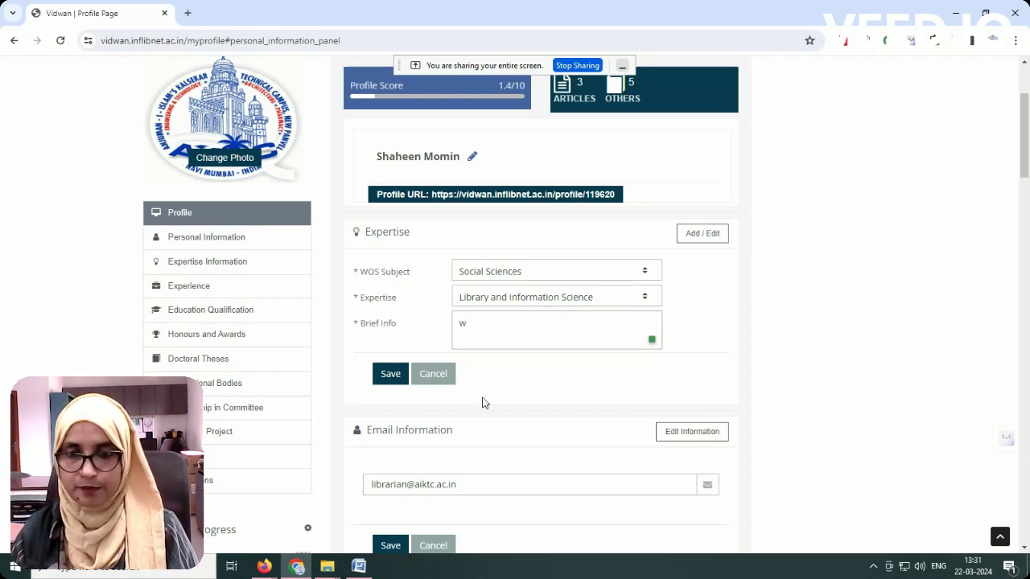
text(E)
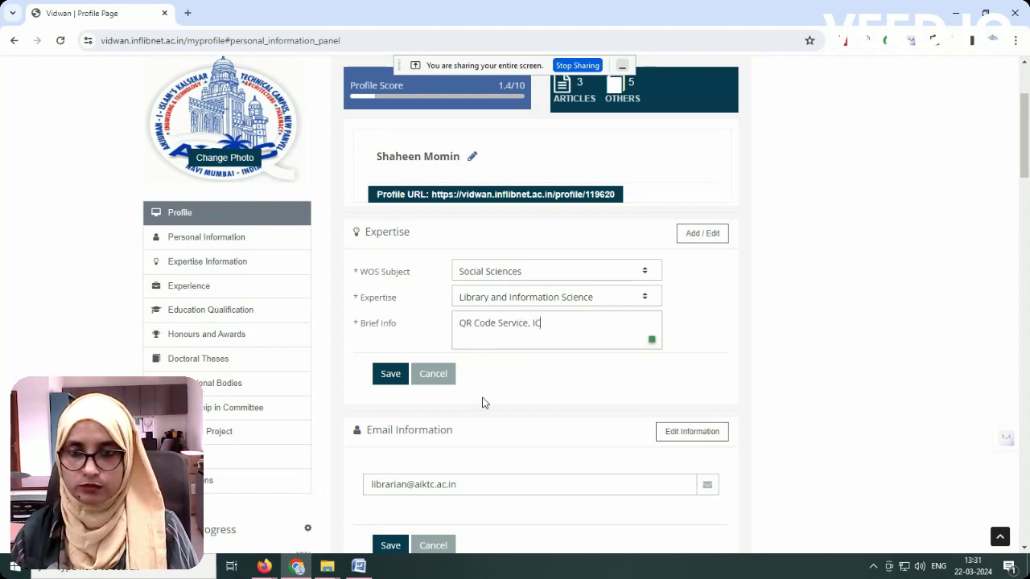
text(T in)
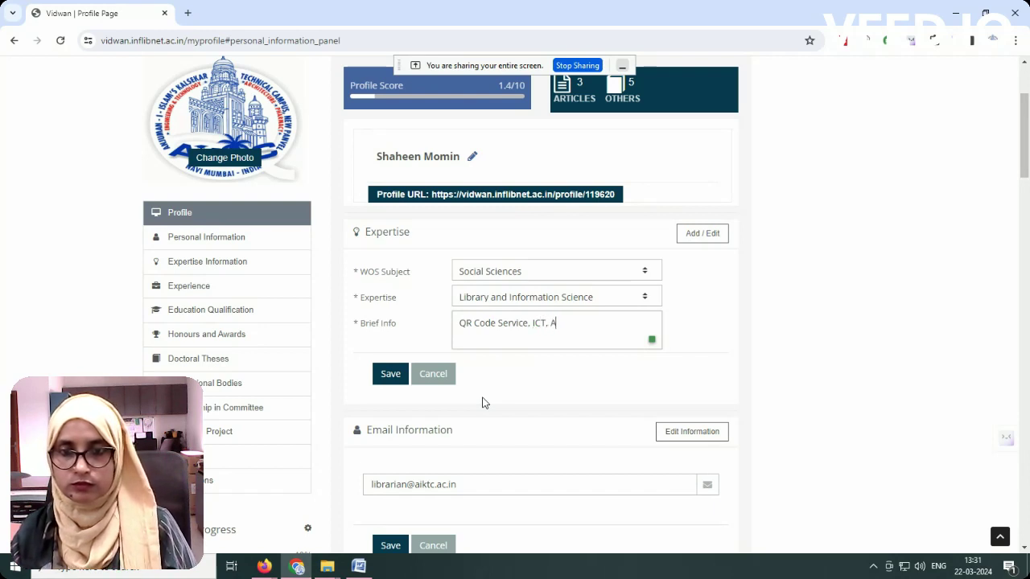
click(394, 378)
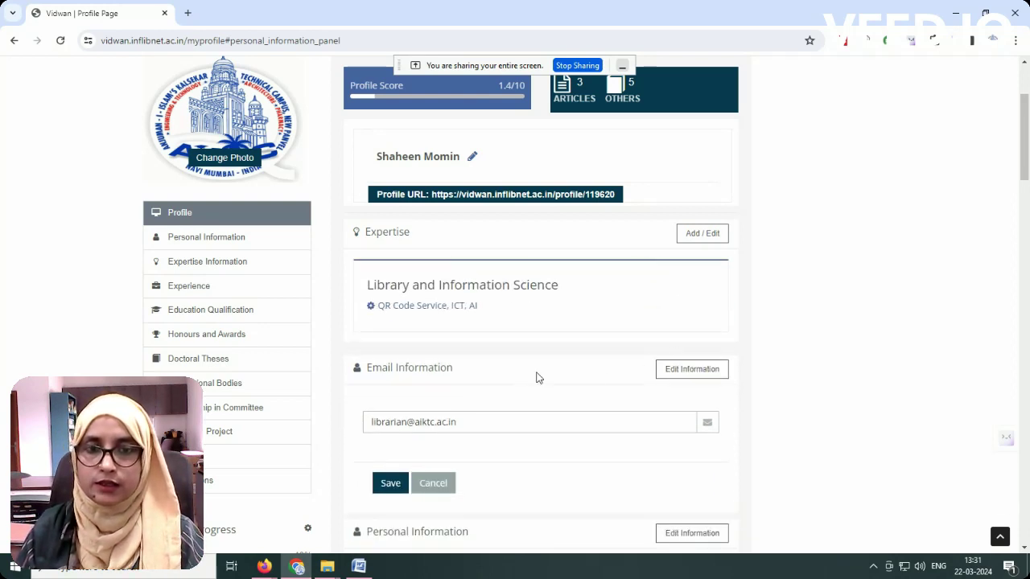
Step: Save the contact email address
scroll(531, 362, down, 1)
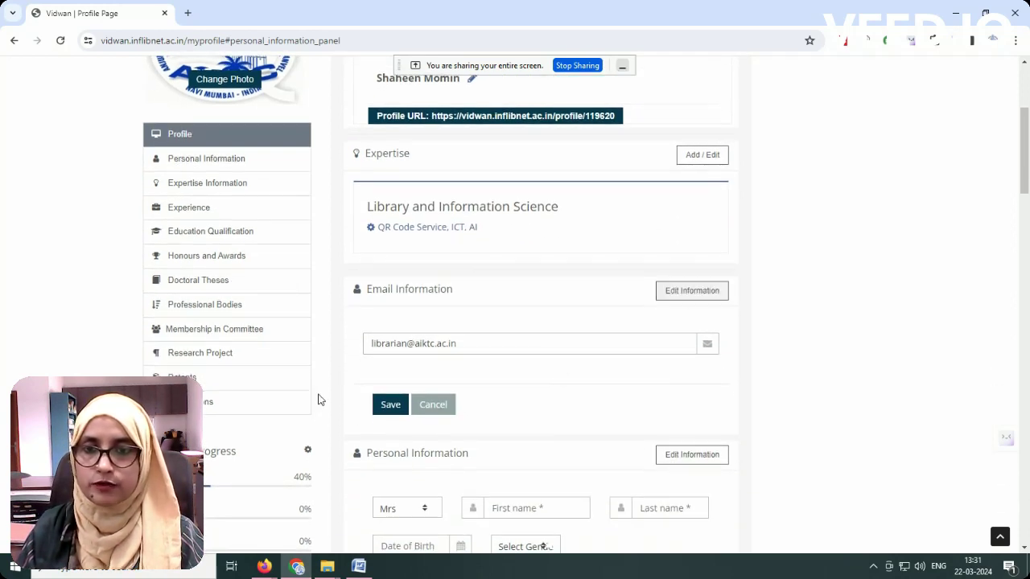
scroll(448, 404, down, 3)
scroll(391, 201, up, 2)
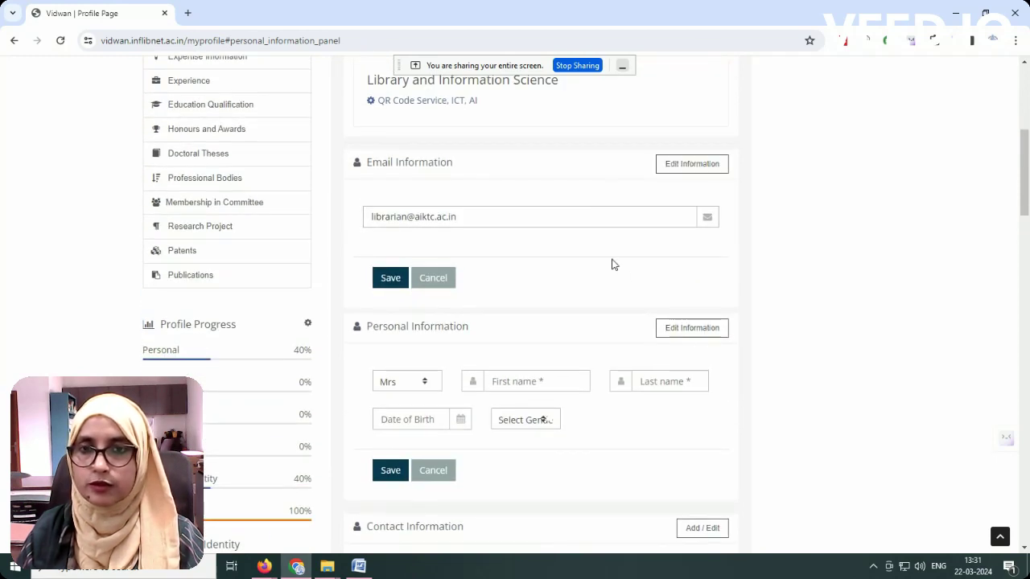
click(386, 282)
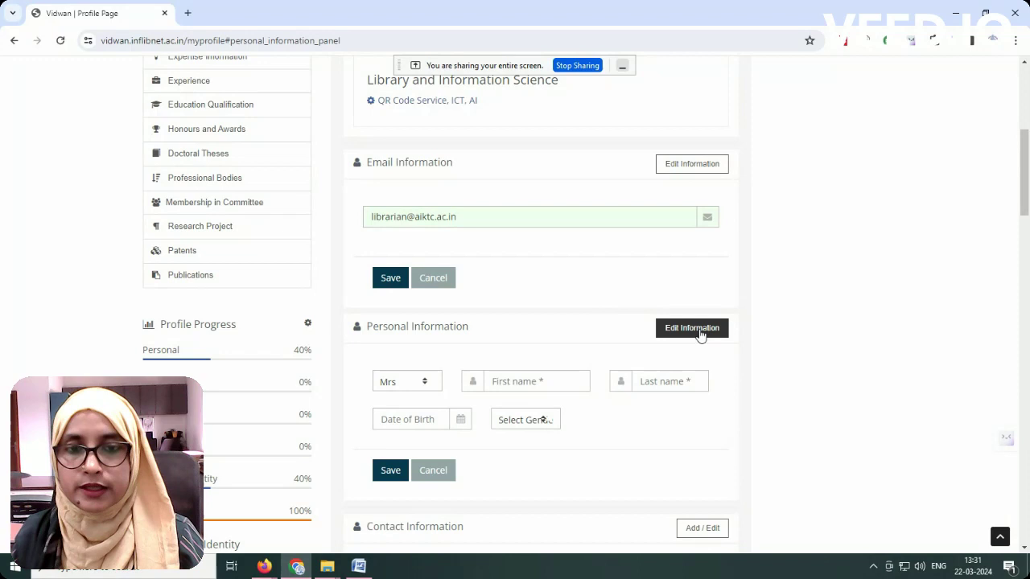
Step: Keep the title Mrs and enter the user's first and last name
scroll(499, 361, down, 1)
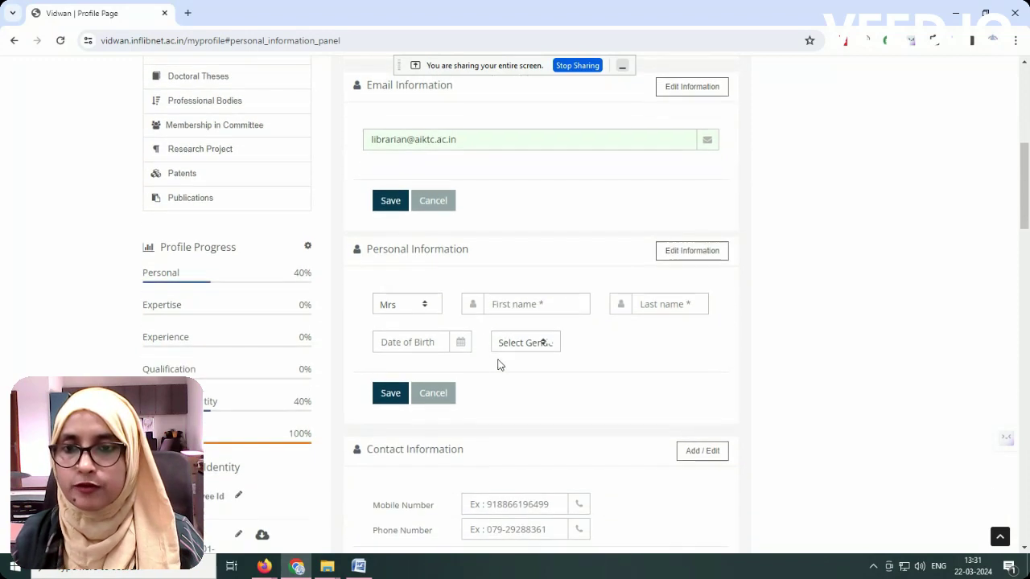
click(394, 307)
click(400, 307)
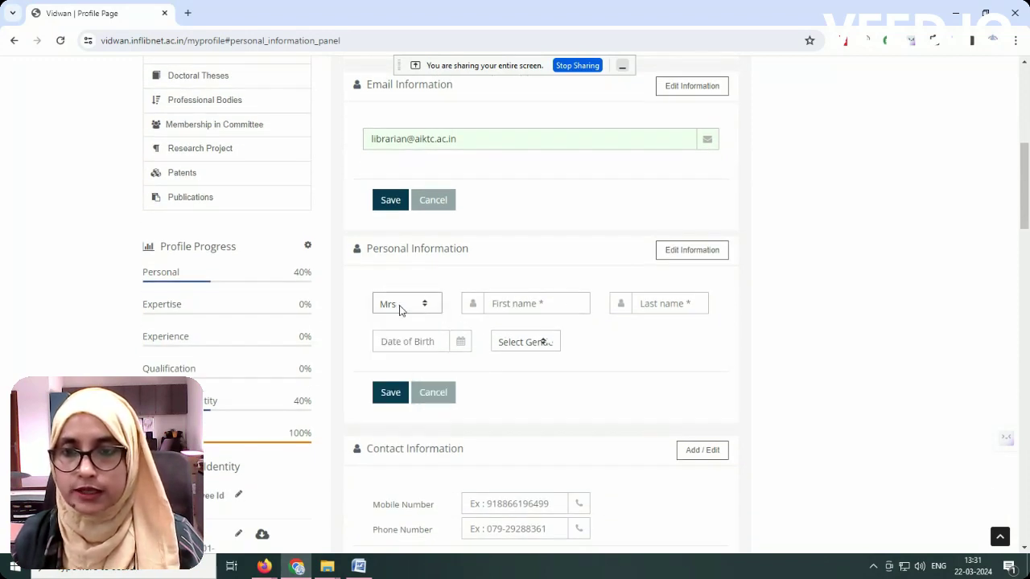
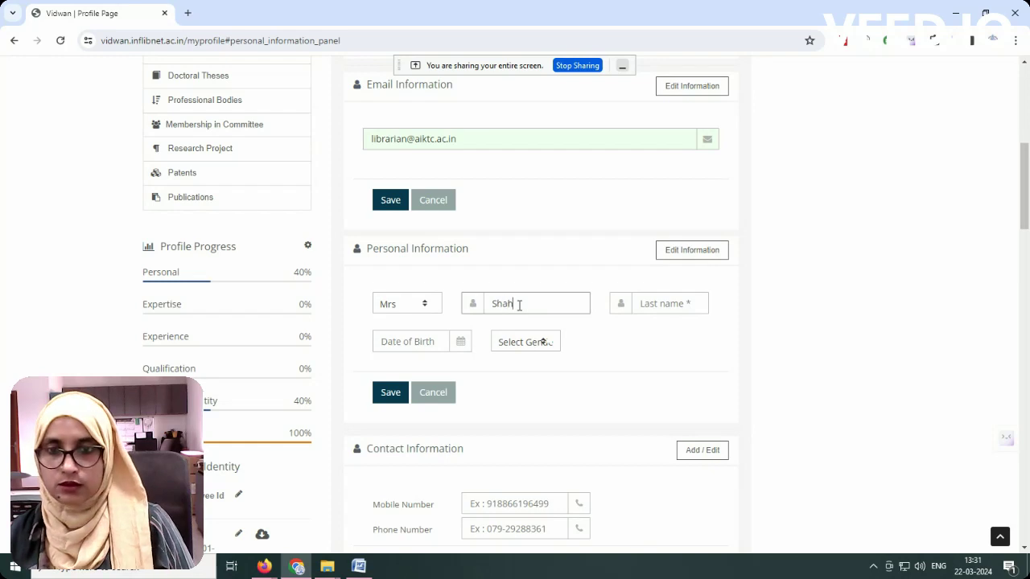
key(Tab)
key(Tab)
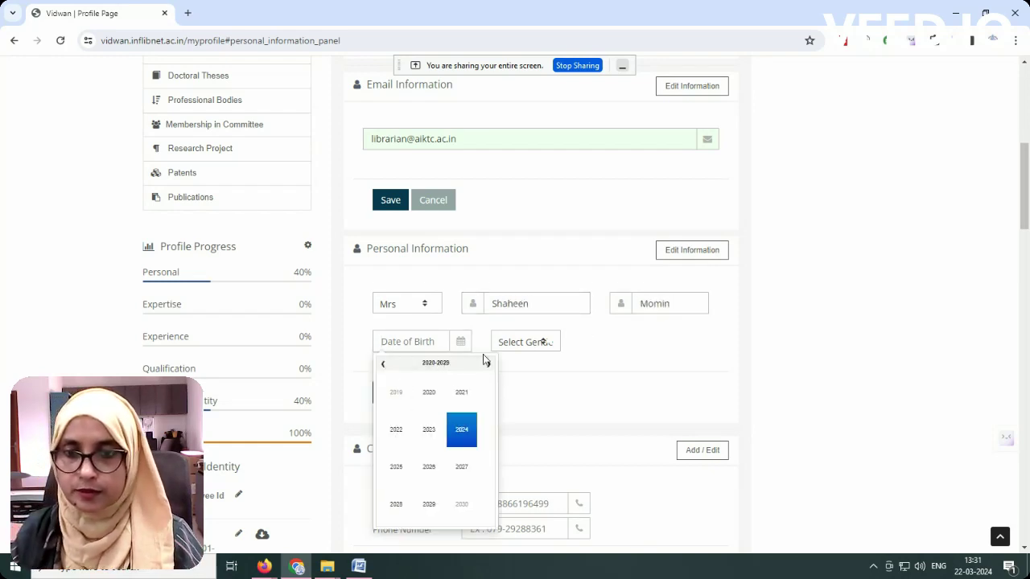
click(385, 367)
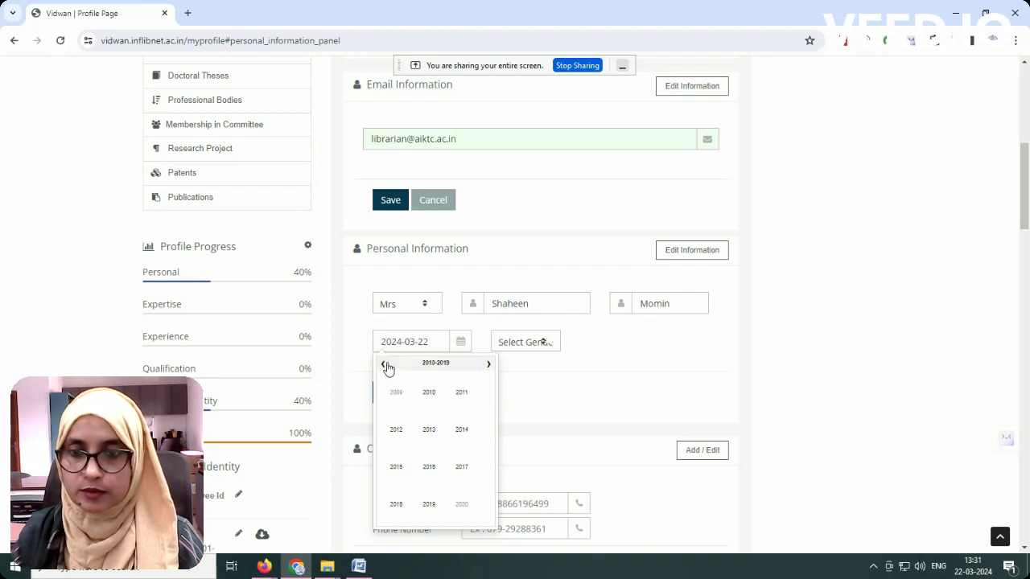
click(385, 367)
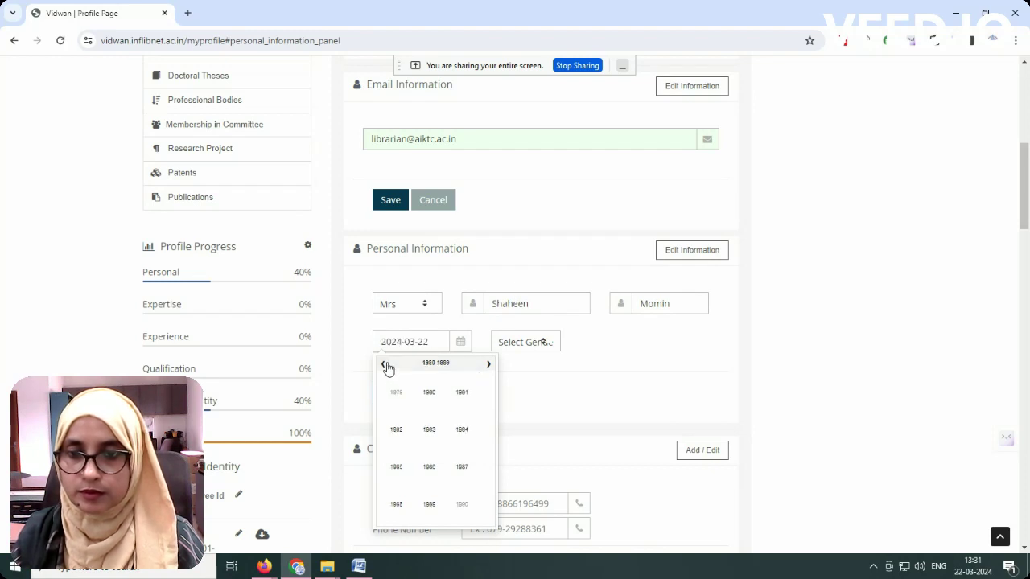
click(463, 393)
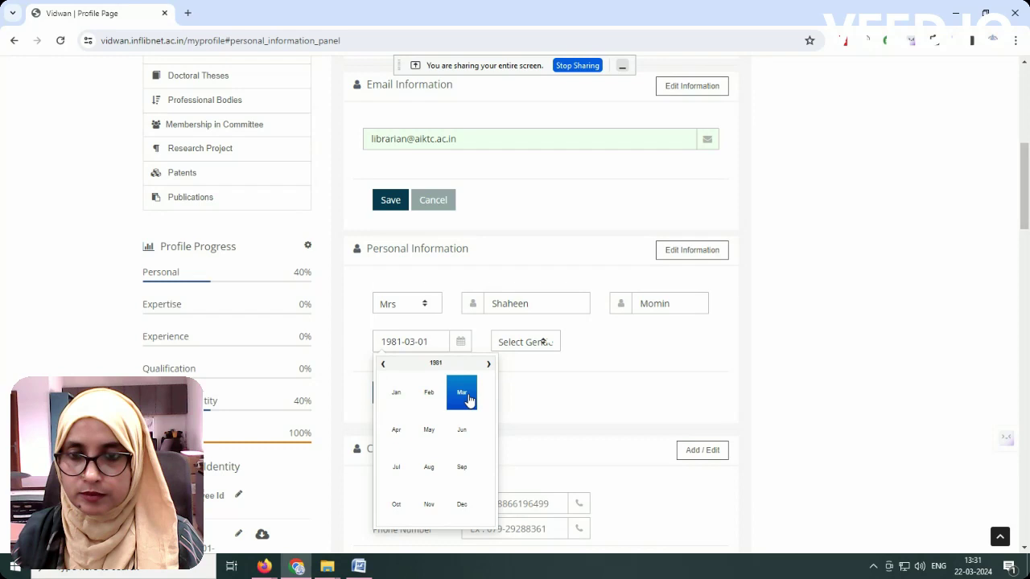
click(429, 429)
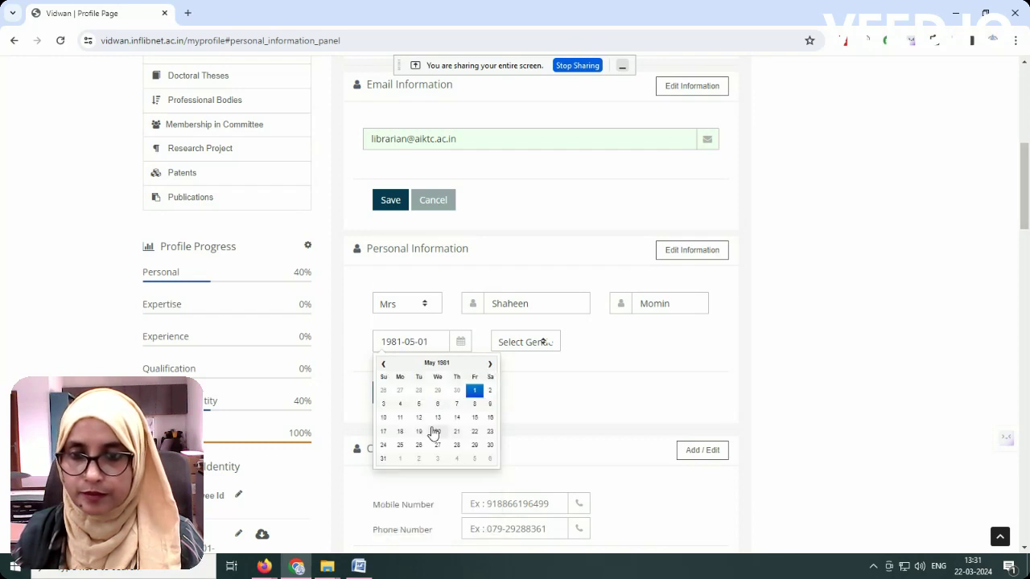
click(456, 417)
click(515, 344)
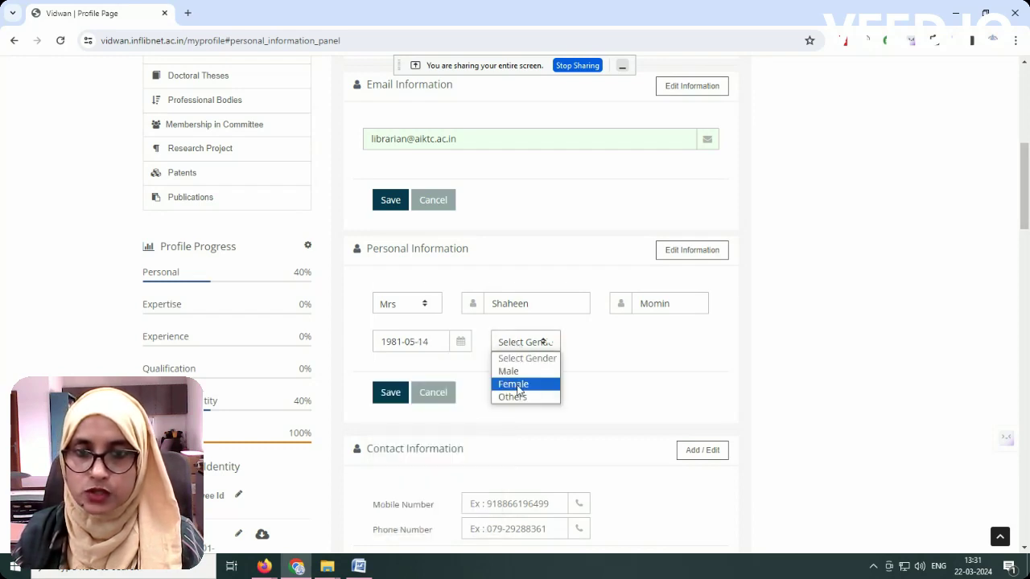
click(518, 383)
click(390, 392)
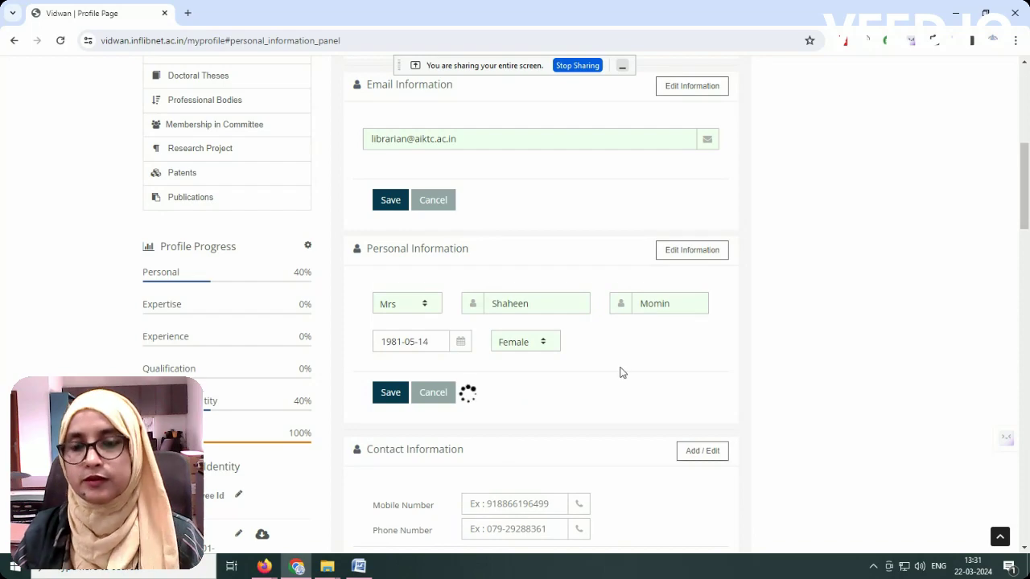
Step: Open Contact Information for editing and enter the mobile number
scroll(637, 384, down, 3)
click(700, 154)
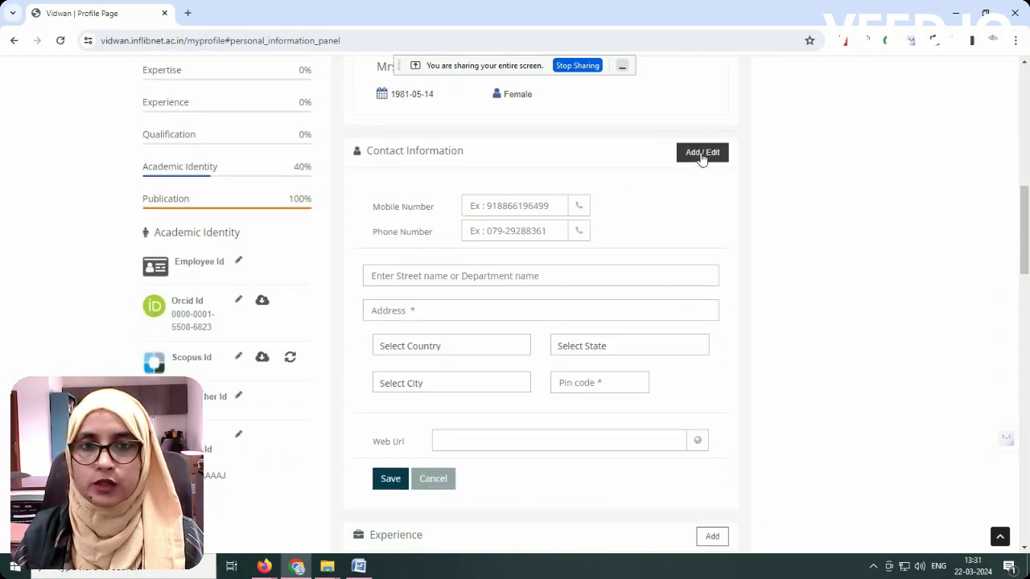
scroll(616, 317, up, 10)
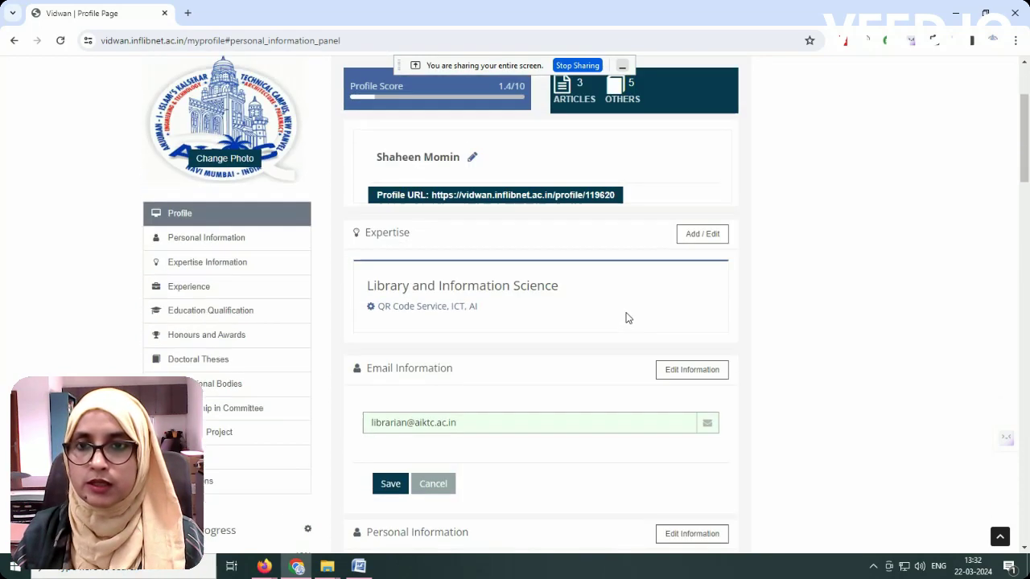
scroll(547, 336, down, 8)
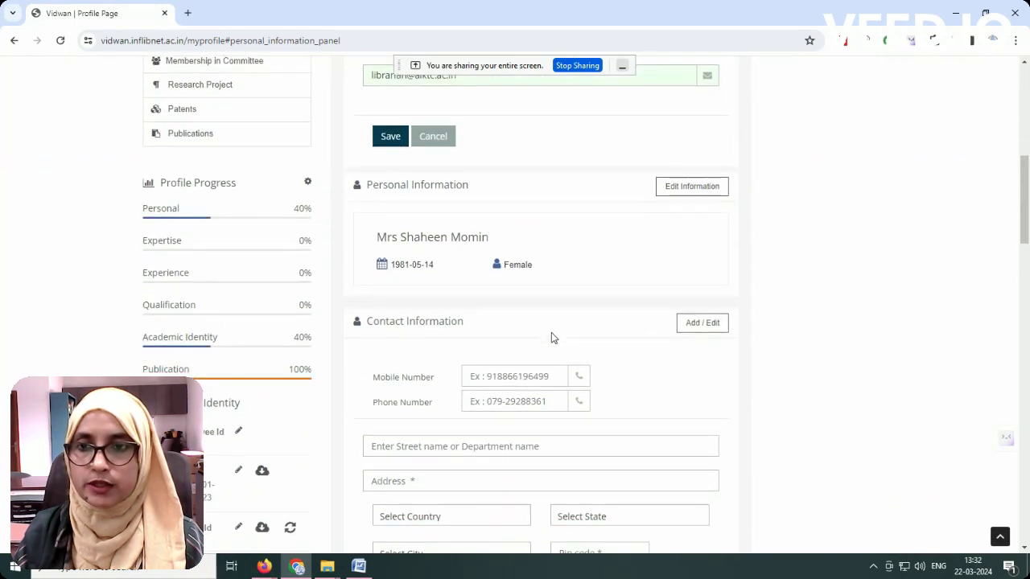
scroll(589, 437, down, 1)
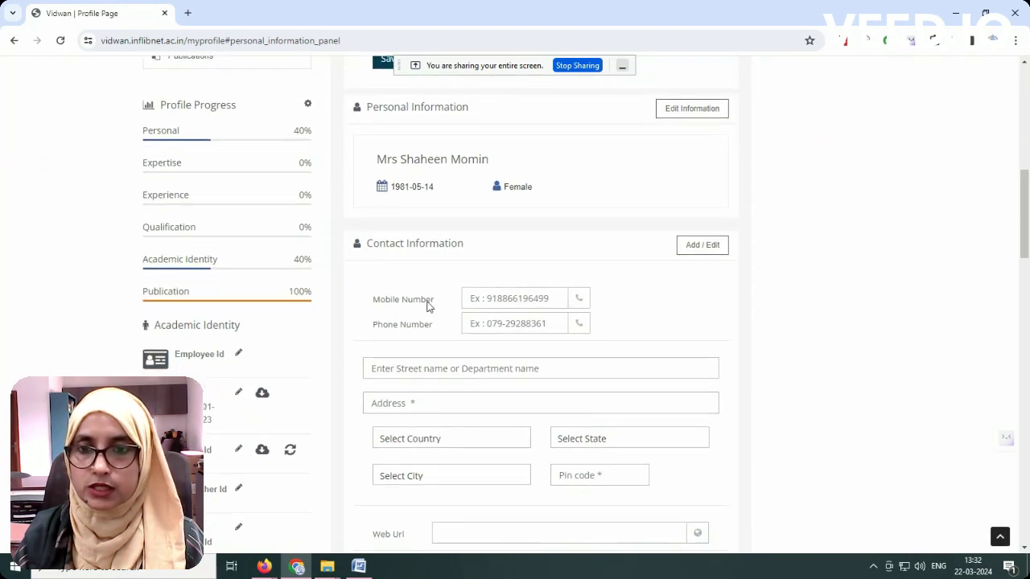
scroll(483, 310, down, 2)
click(517, 157)
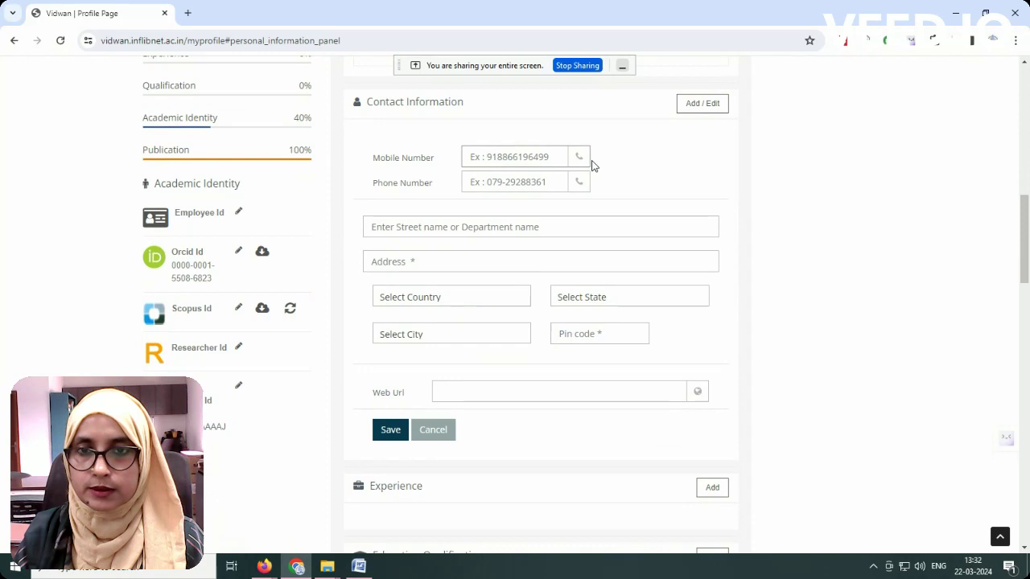
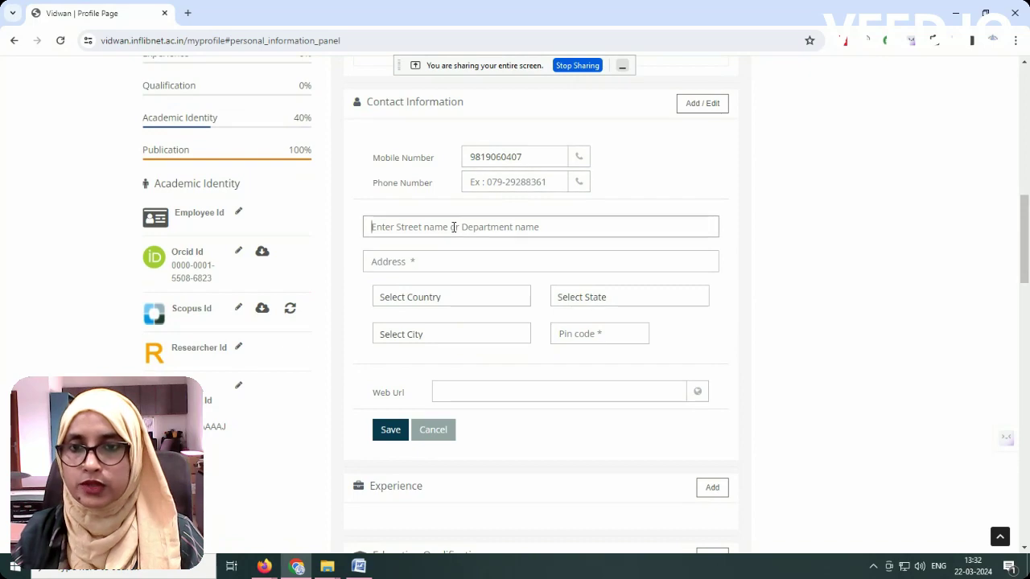
Step: Copy the institute address lines from the Word CV and return to VIDWAN
click(358, 567)
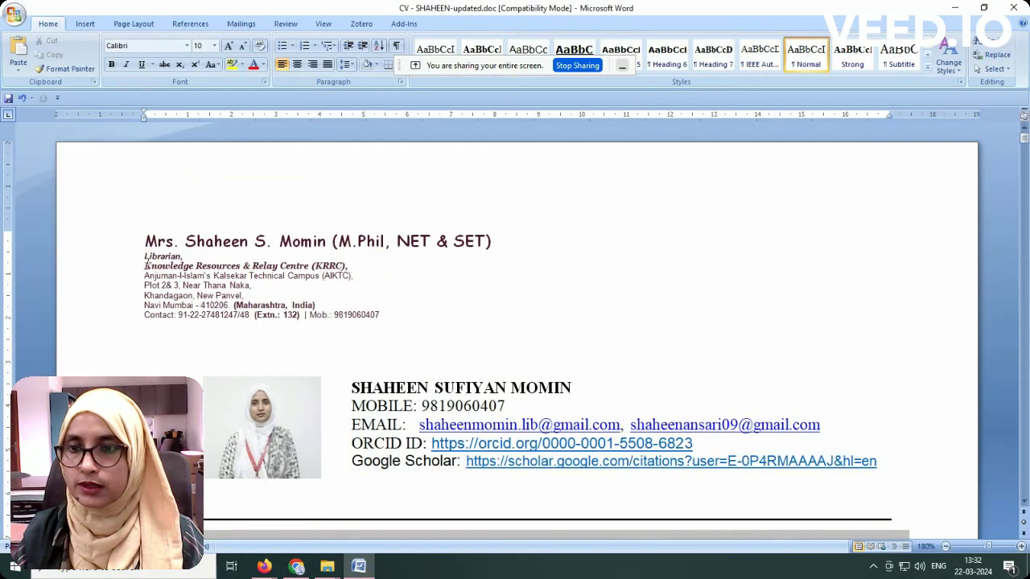
drag(144, 274, 231, 307)
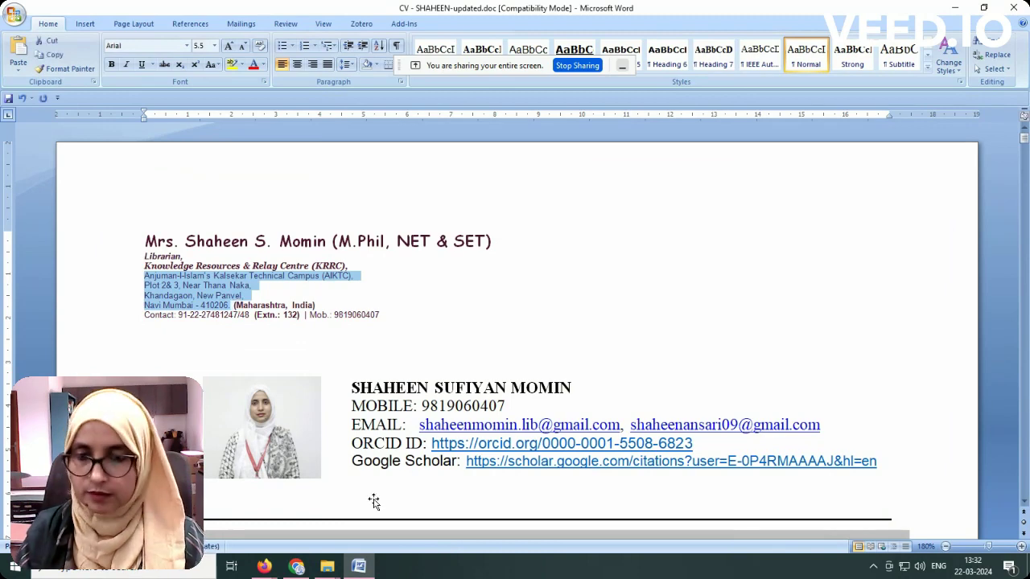
click(362, 566)
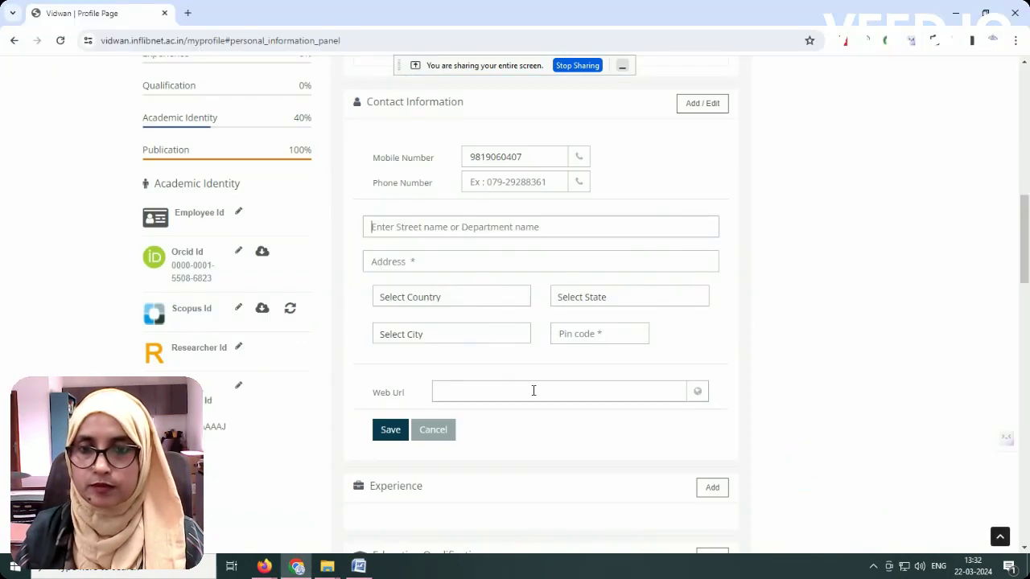
Step: Paste the institute address and set country India and state Maharashtra
click(427, 259)
key(ctrl+v)
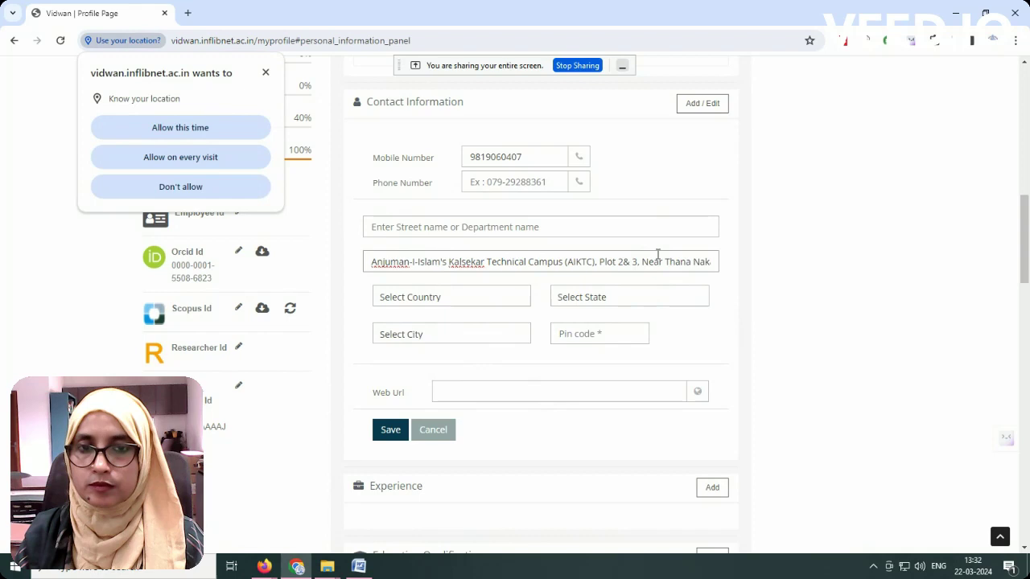
click(419, 298)
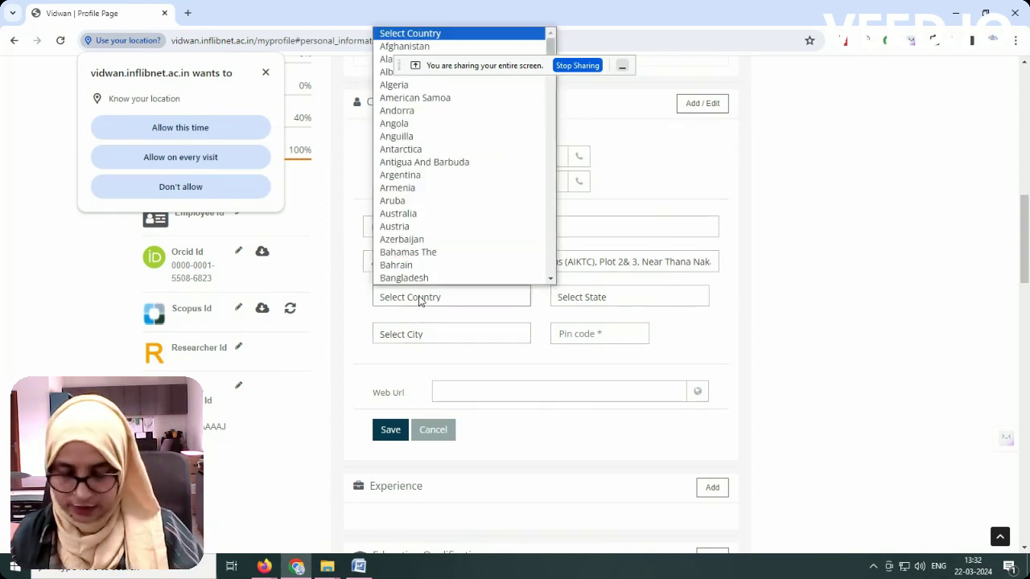
text(in)
key(Return)
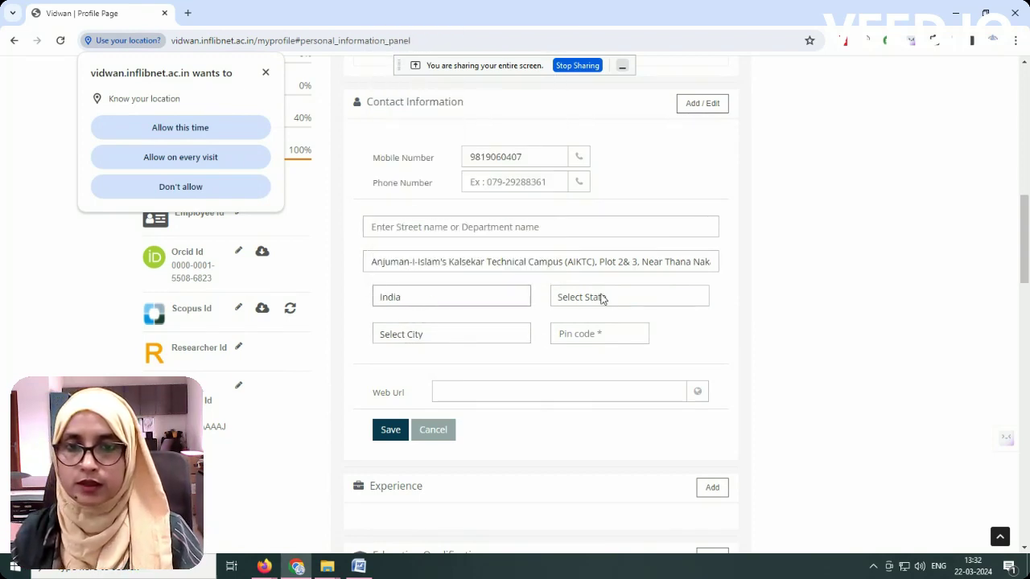
click(602, 299)
text(m)
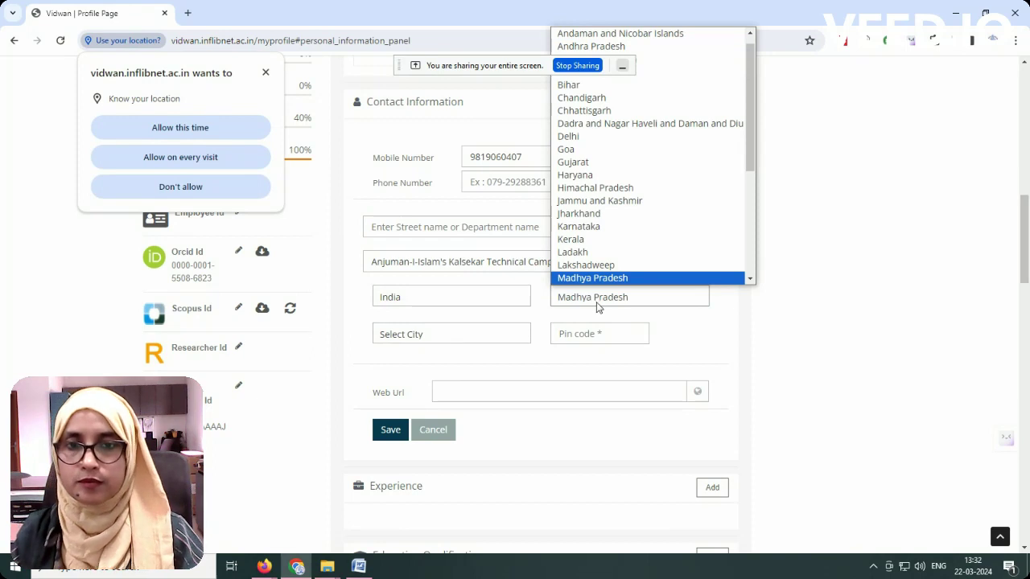
key(Down)
key(Return)
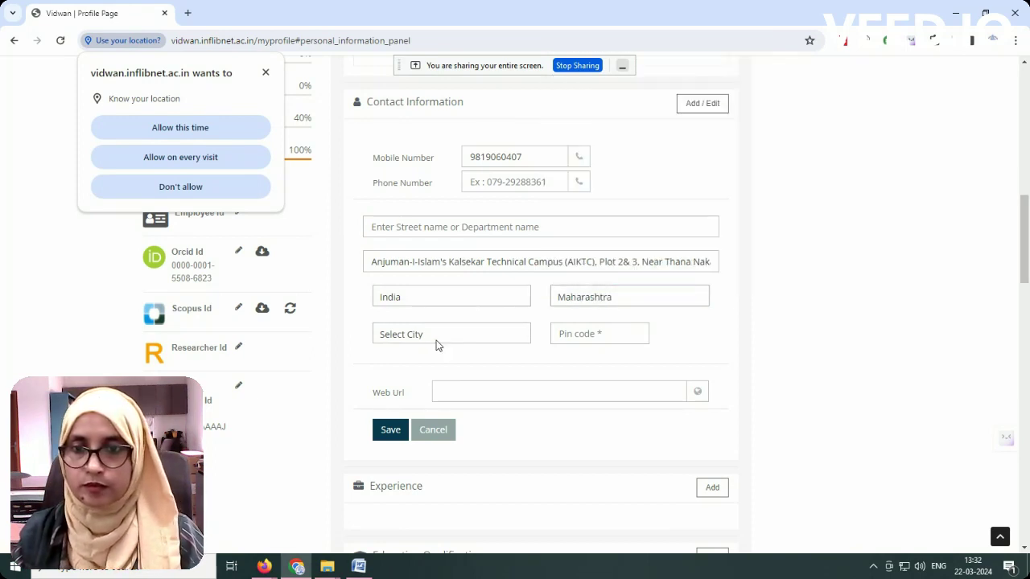
Step: Choose Raigarh as the city and enter the pin code
click(435, 340)
text(ri)
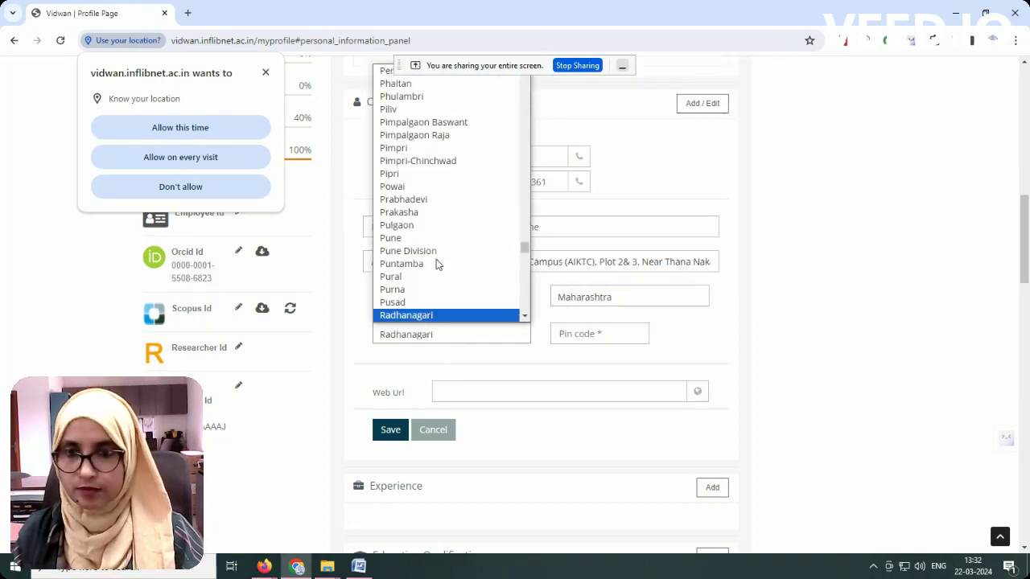
scroll(427, 293, down, 3)
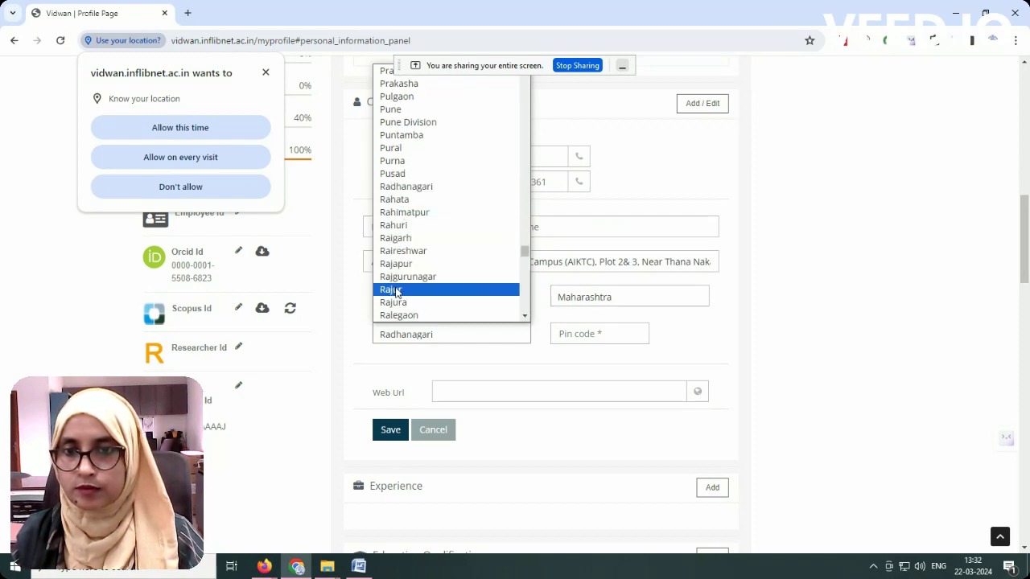
click(395, 237)
click(582, 332)
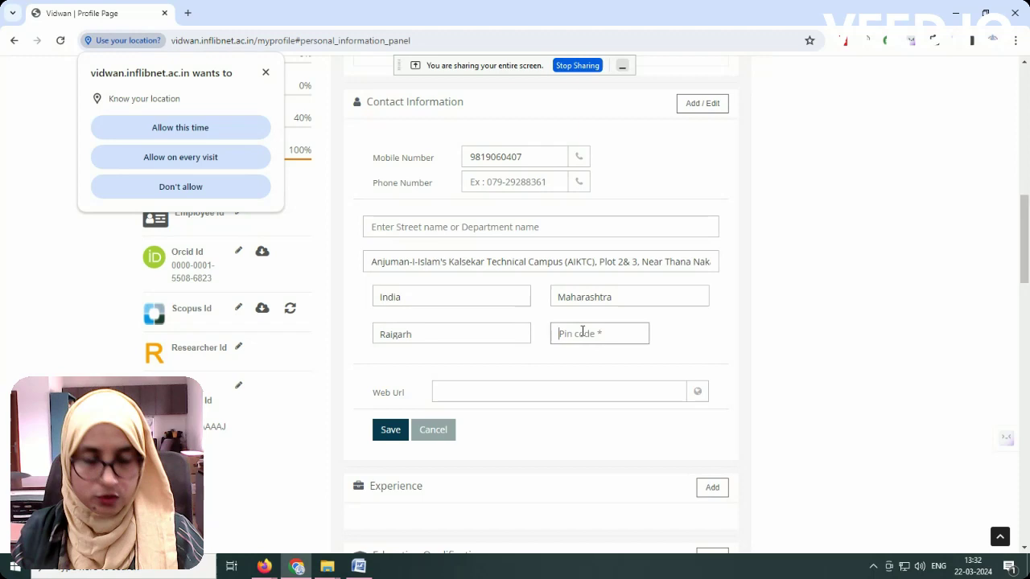
text(410206)
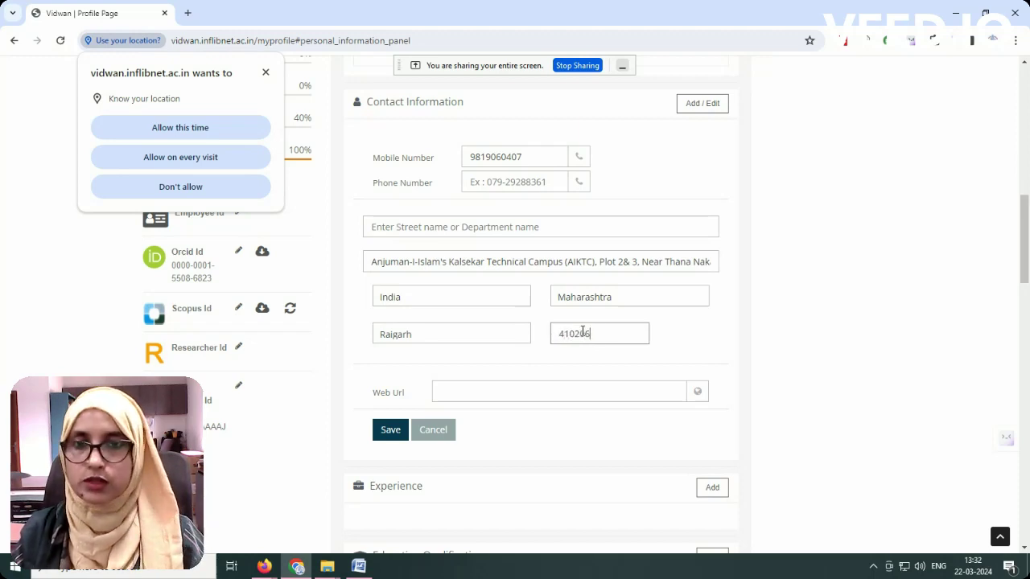
Step: Trim the repeated city, pin and trailing period from the address ending
click(624, 259)
key(End)
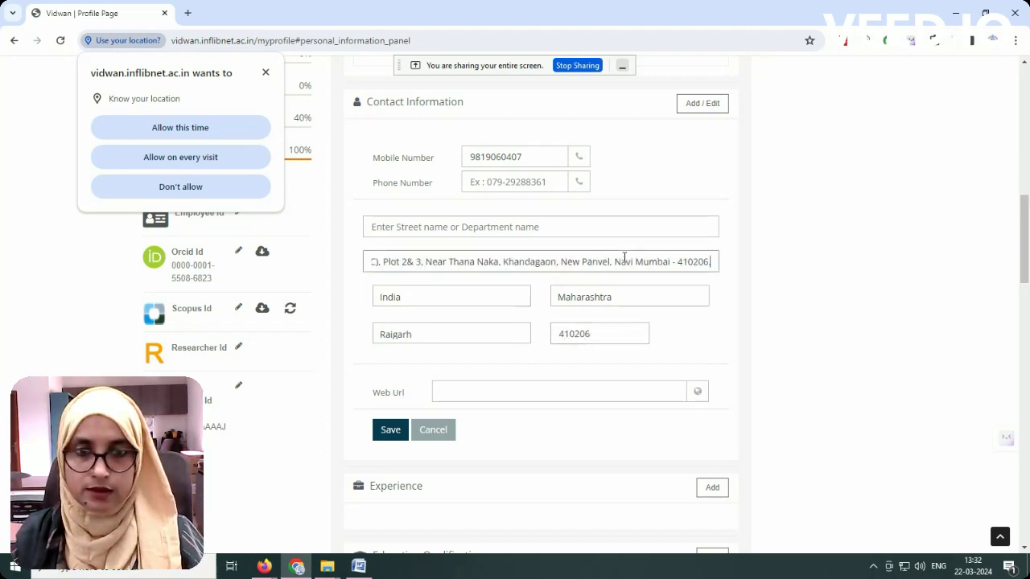
key(Left)
key(Left)
key(Left)
key(Left)
key(Left)
key(Left)
key(Left)
key(Left)
key(Left)
key(Left)
key(Left)
key(Left)
key(Left)
key(Left)
key(Left)
key(Left)
key(Left)
key(Left)
key(Left)
key(Left)
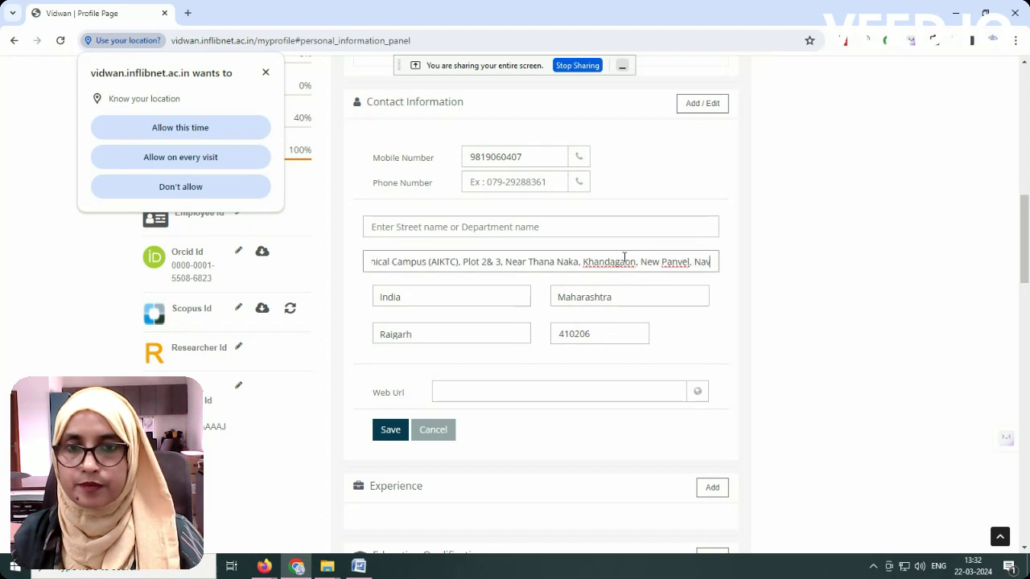
key(Left)
key(Left)
key(Left)
key(Left)
key(Left)
key(Left)
key(Left)
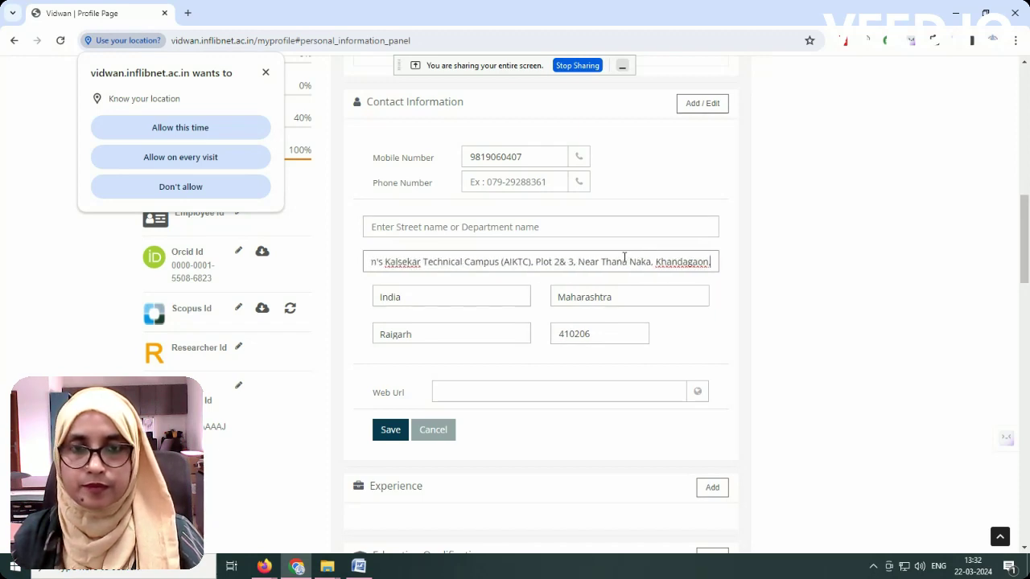
key(BackSpace)
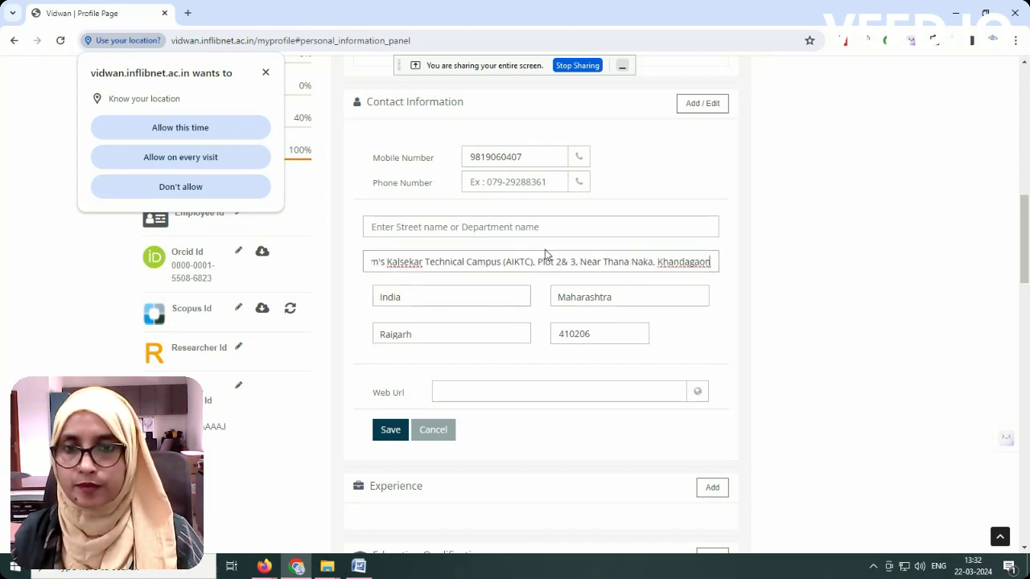
Step: Move the institution name from the second address line into the Street line
drag(544, 257, 329, 268)
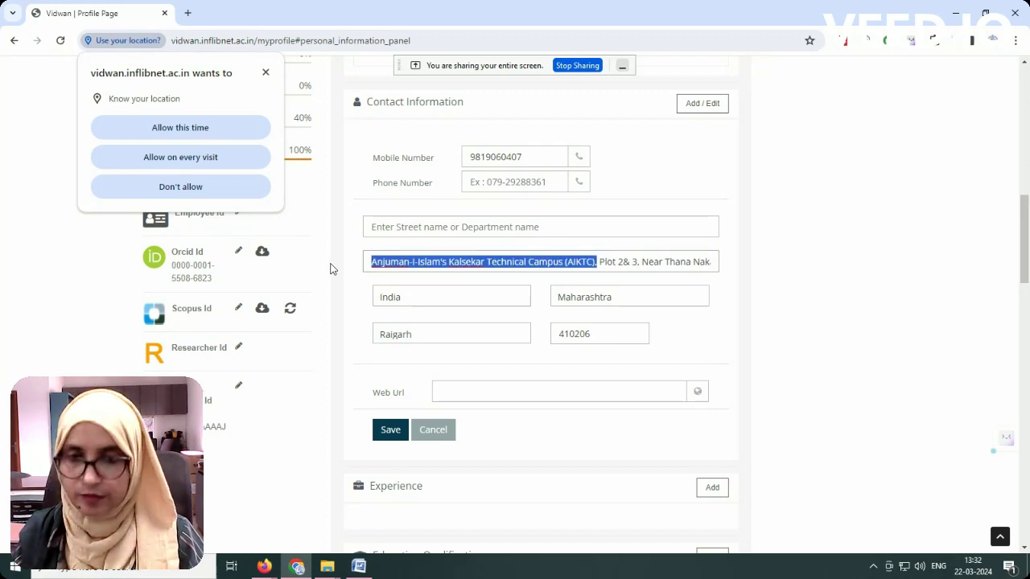
click(330, 268)
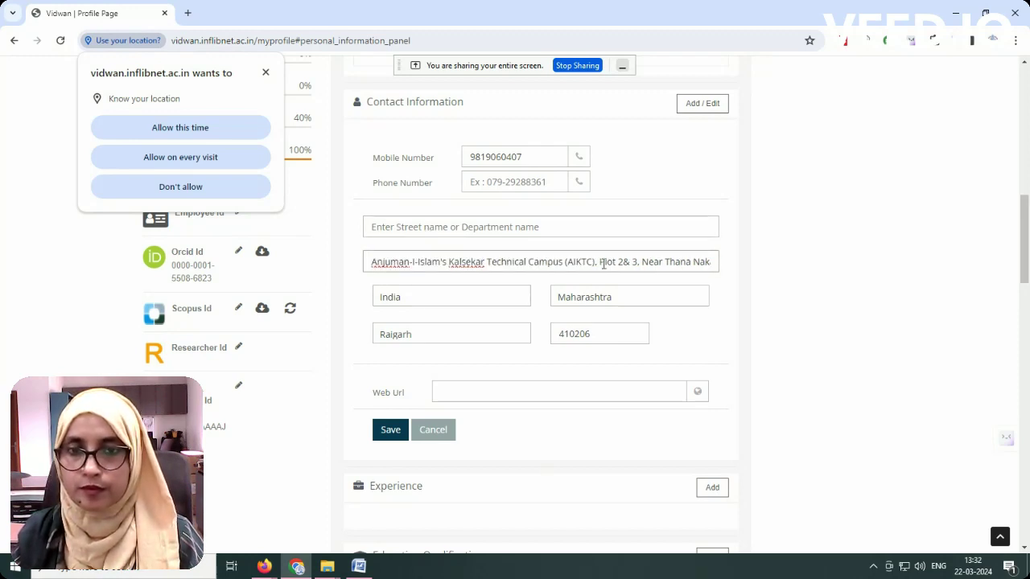
drag(598, 262, 349, 267)
key(ctrl+c)
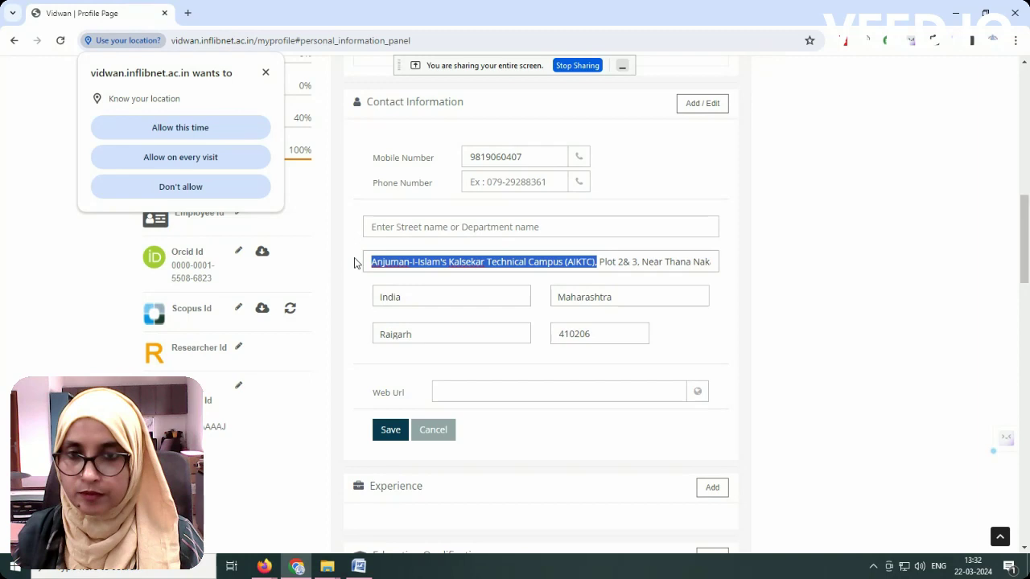
key(BackSpace)
click(431, 228)
key(ctrl+v)
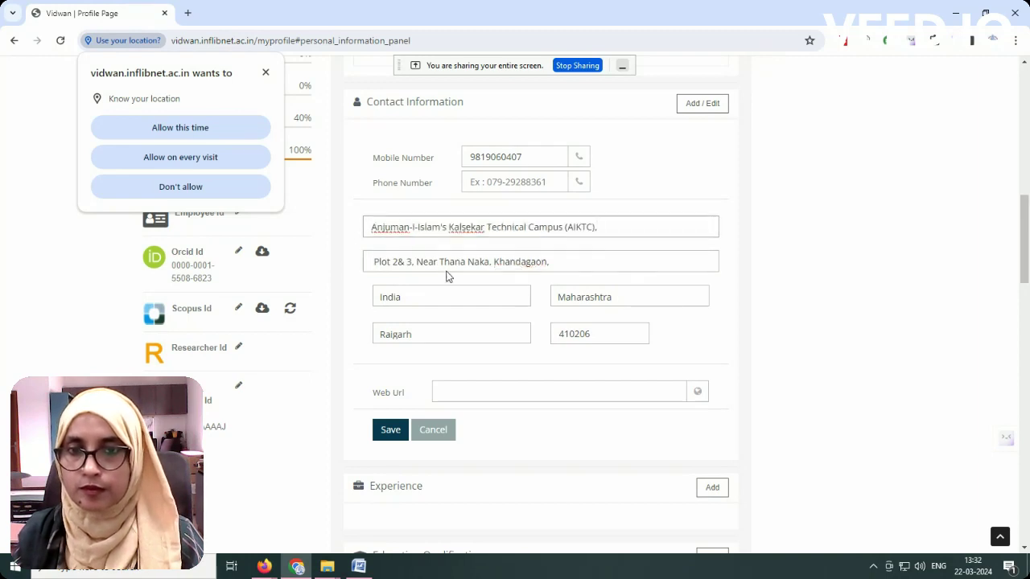
key(BackSpace)
click(375, 263)
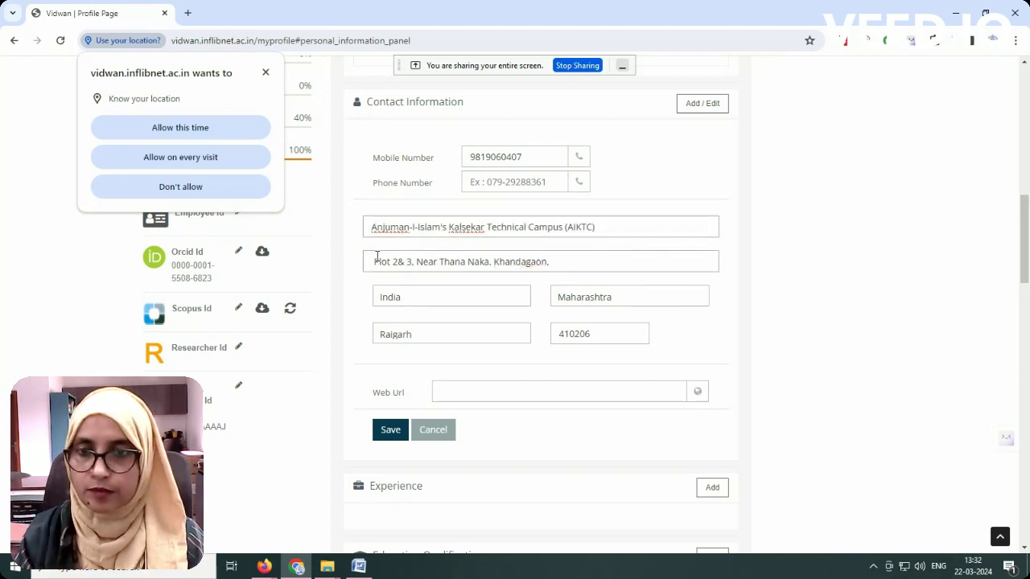
click(460, 392)
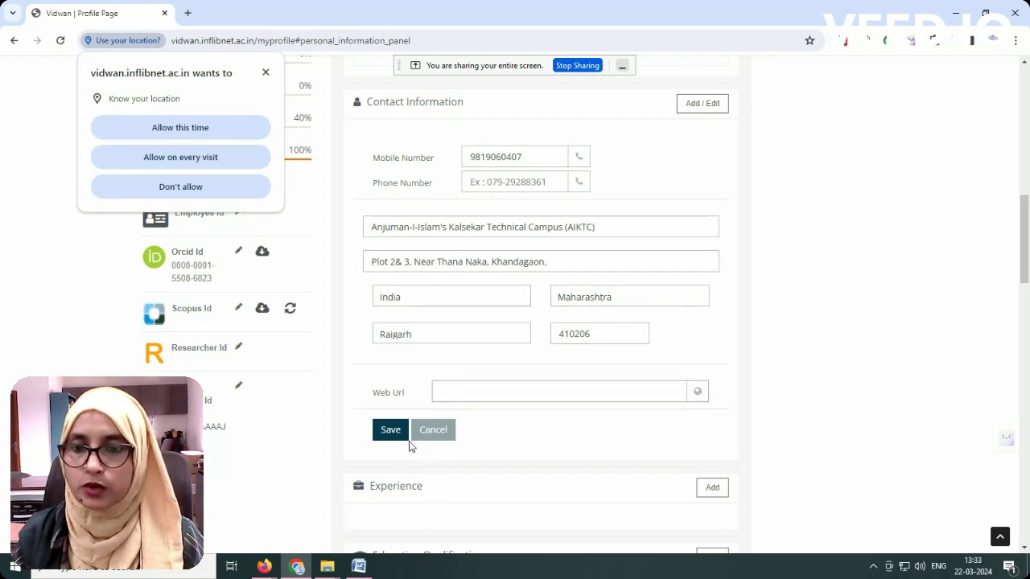
text(aiktc.ac.in)
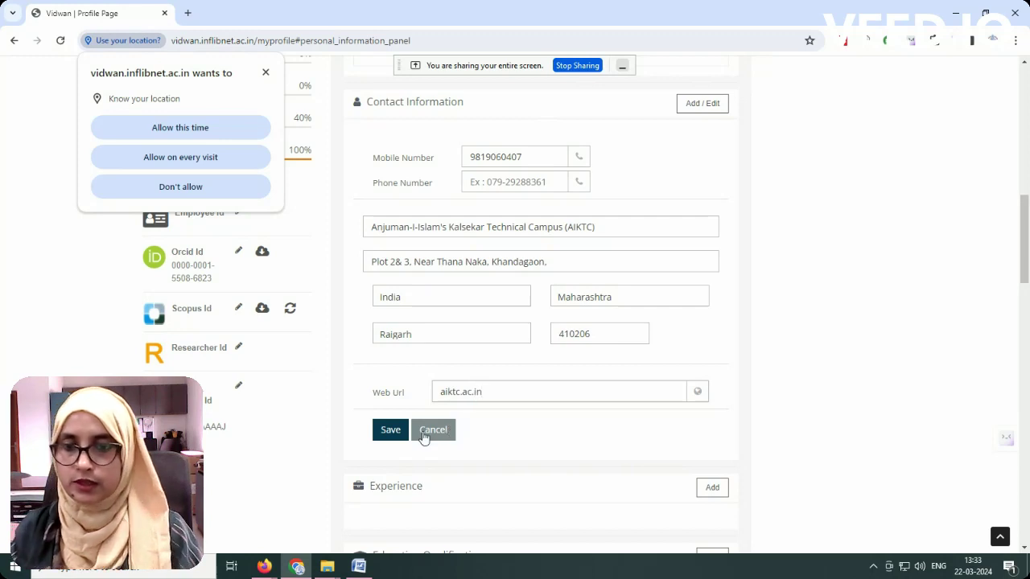
click(388, 434)
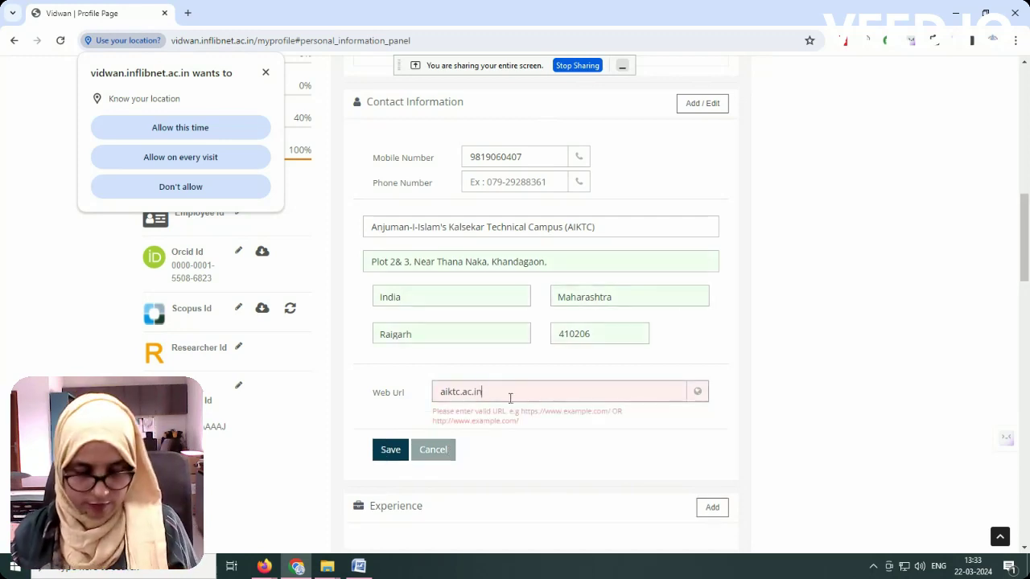
text(http)
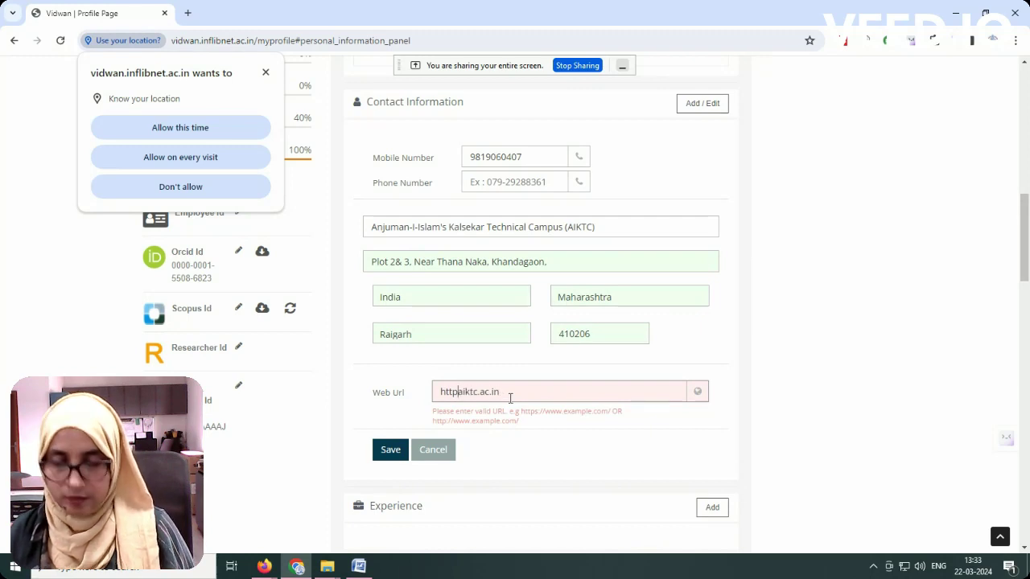
text(:)
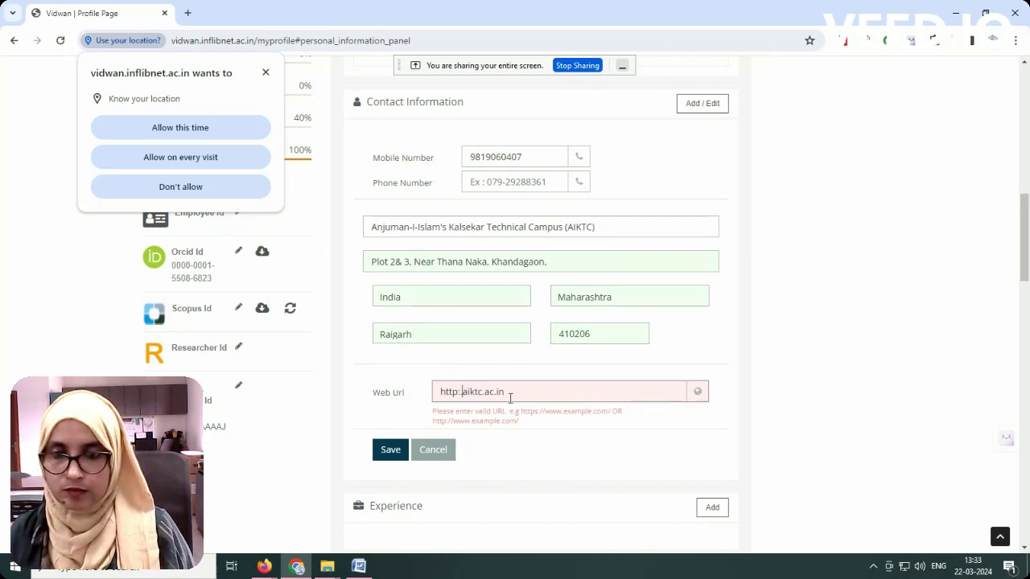
text(/)
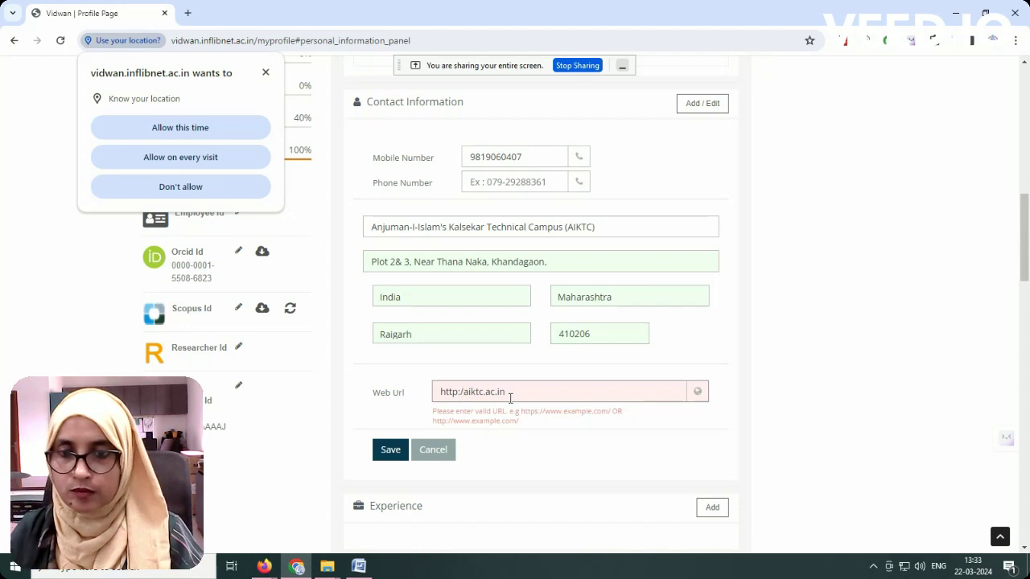
key(BackSpace)
text(/)
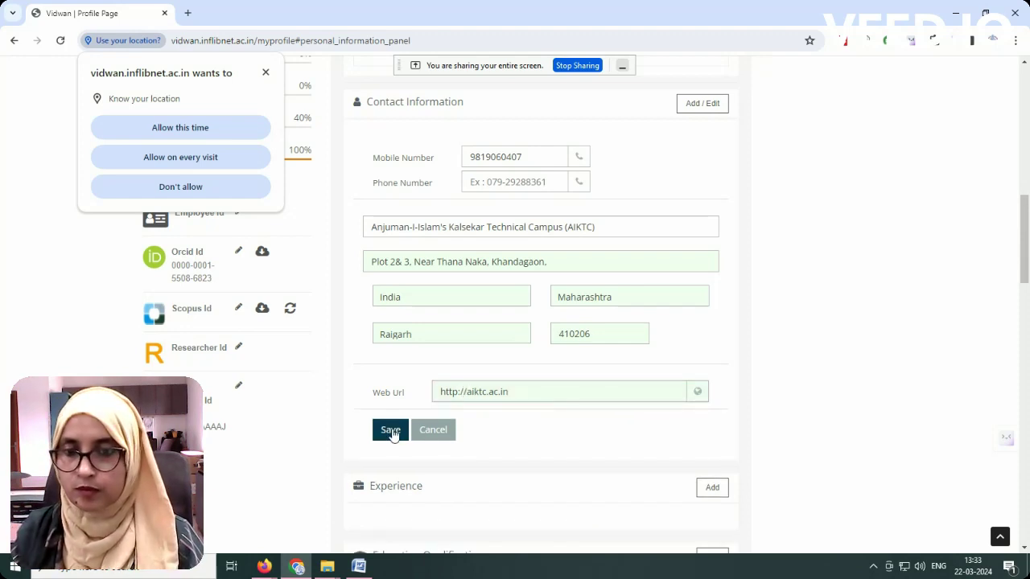
click(391, 447)
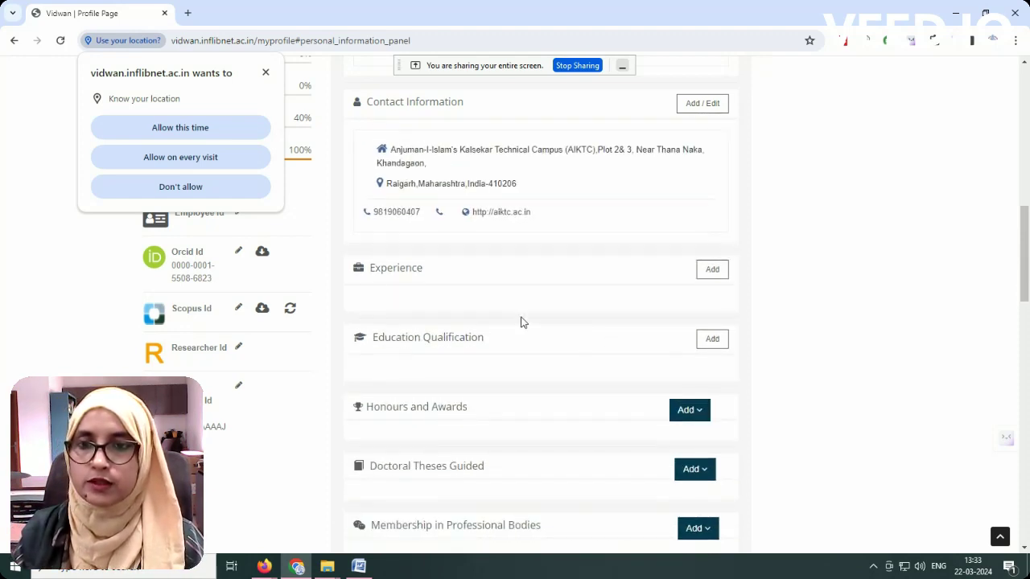
Step: Add a new experience at Anjuman-I-Islams Kalsekar Technical Campus, found by typing 'Kal'
scroll(520, 322, down, 1)
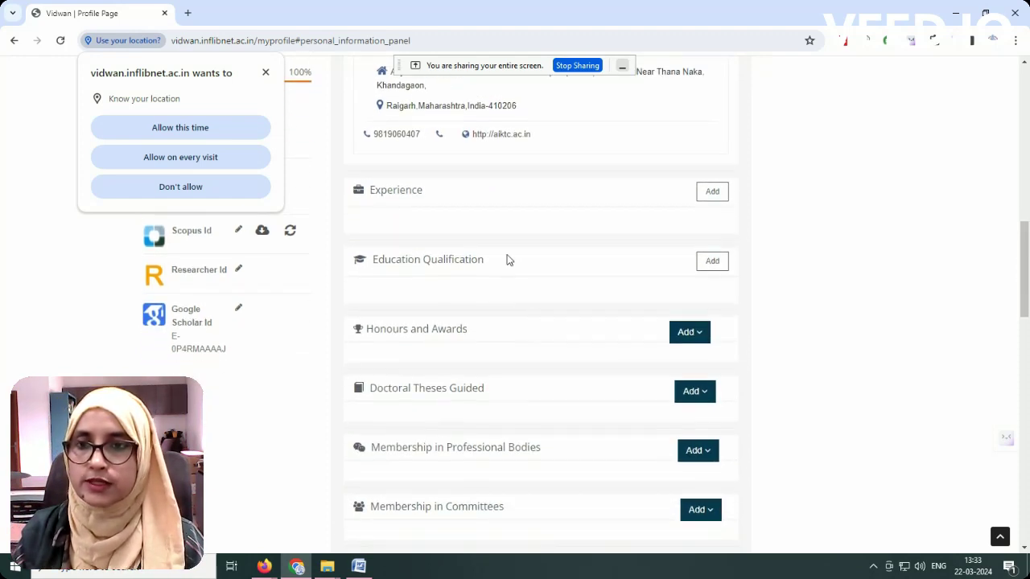
click(713, 195)
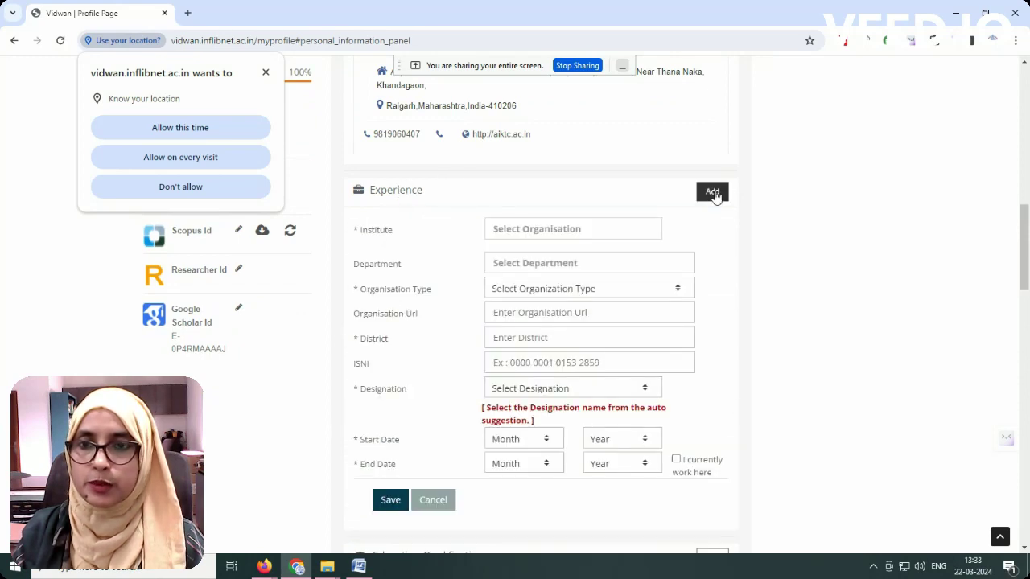
click(536, 229)
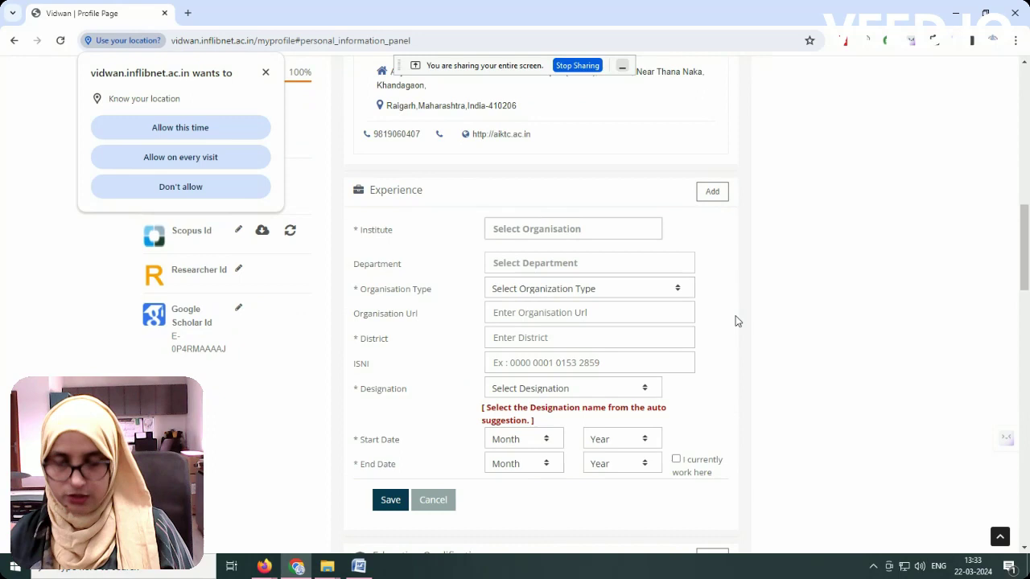
text(a)
key(BackSpace)
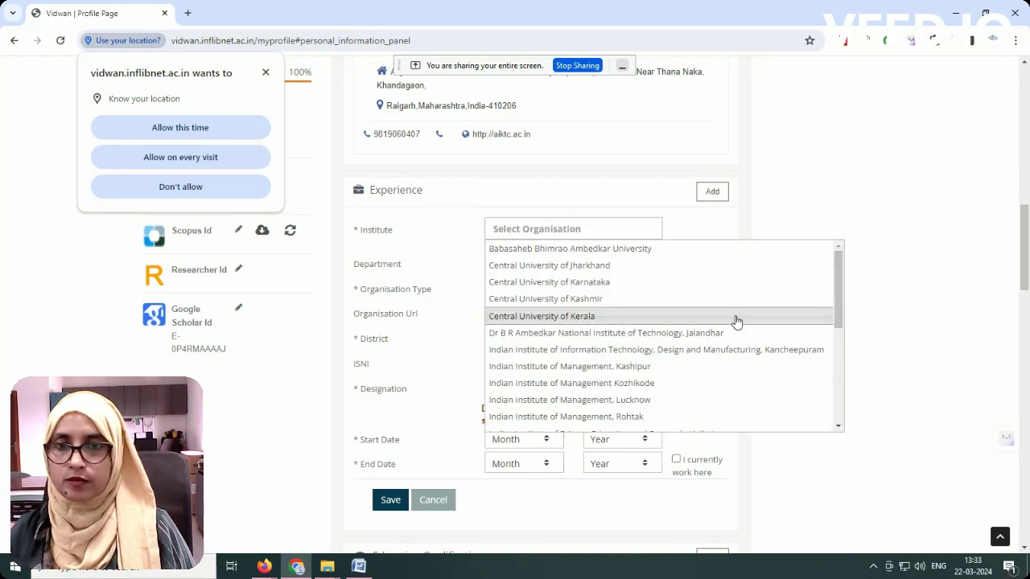
text(Kalse)
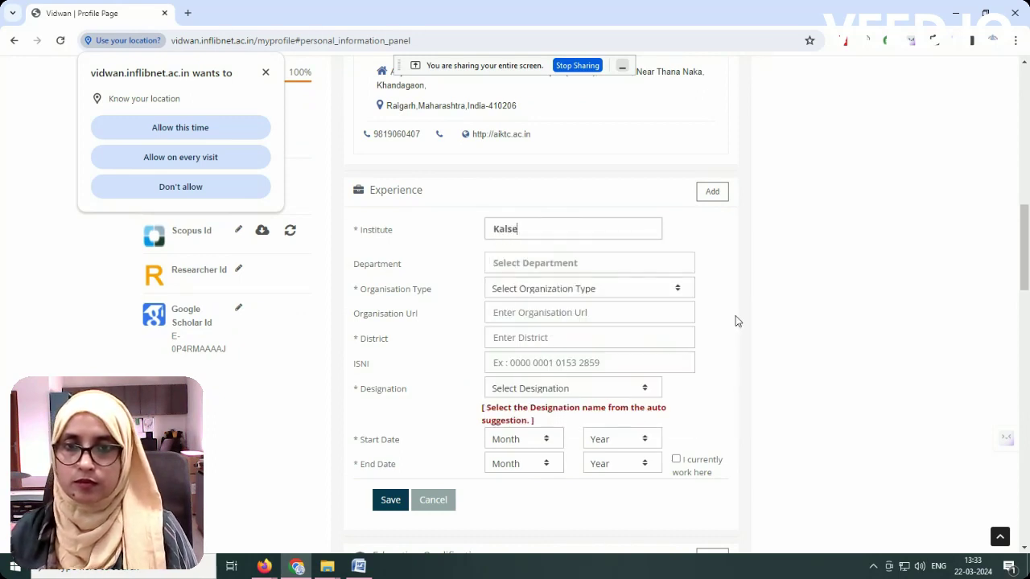
click(639, 248)
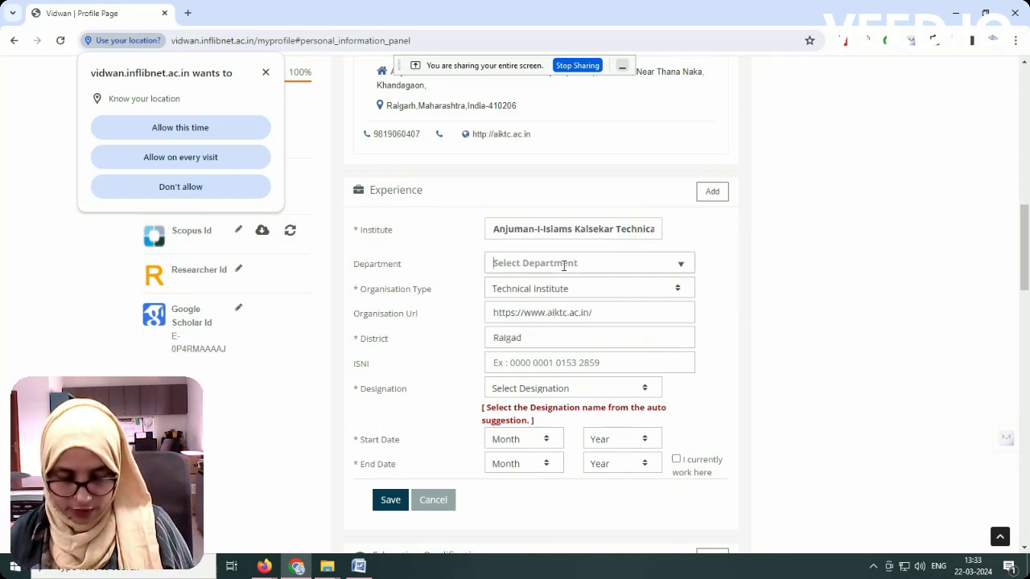
Step: Set department to Central Library and designation to Librarian
text(Central Library)
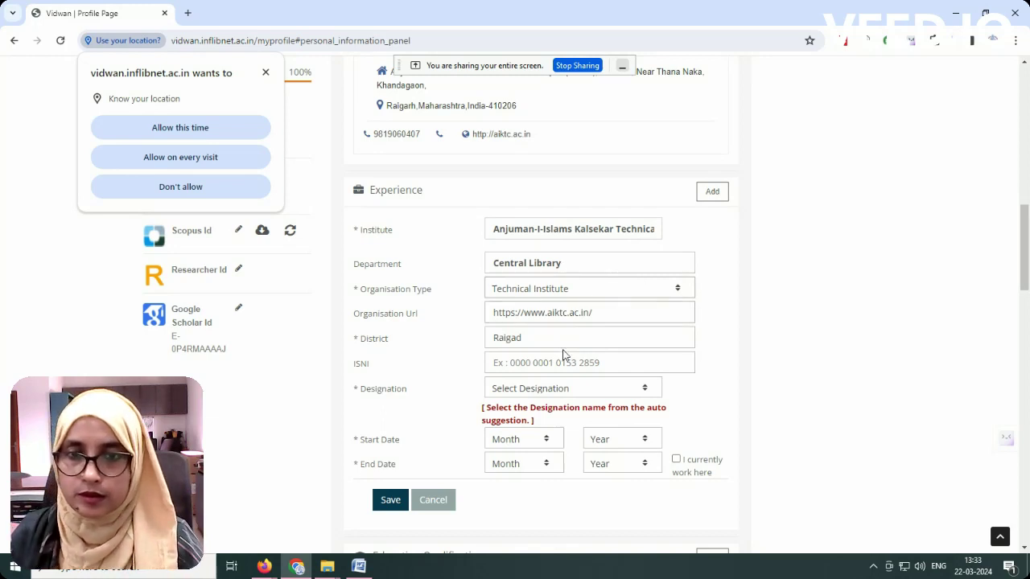
scroll(595, 322, down, 1)
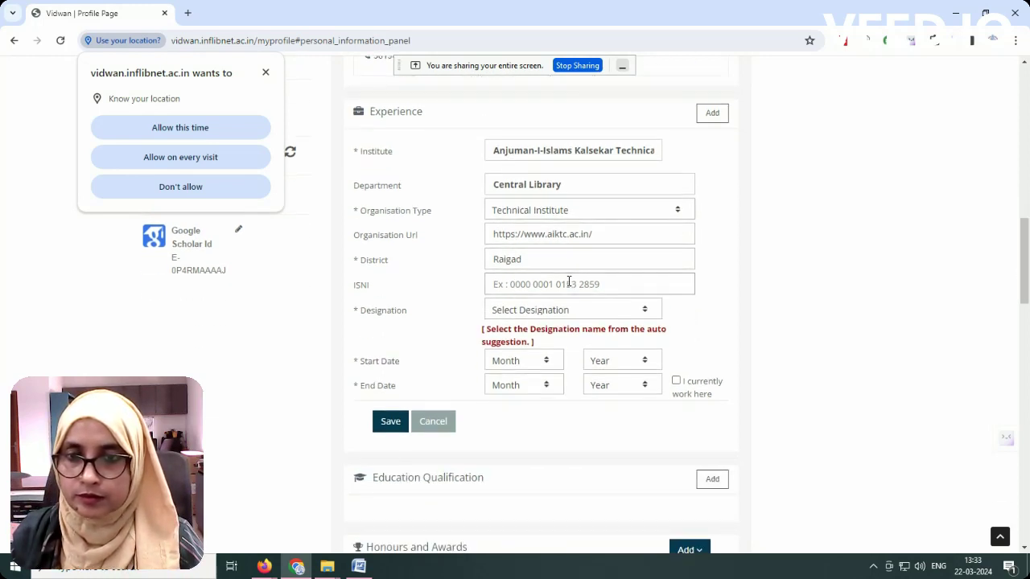
click(547, 312)
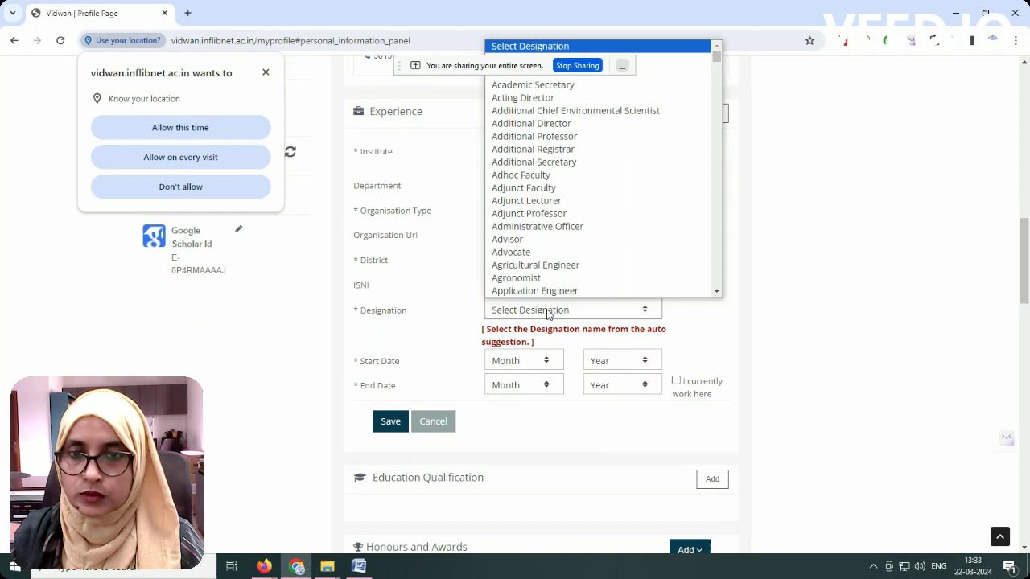
text(l)
key(Down)
key(Down)
key(Down)
key(Down)
key(Down)
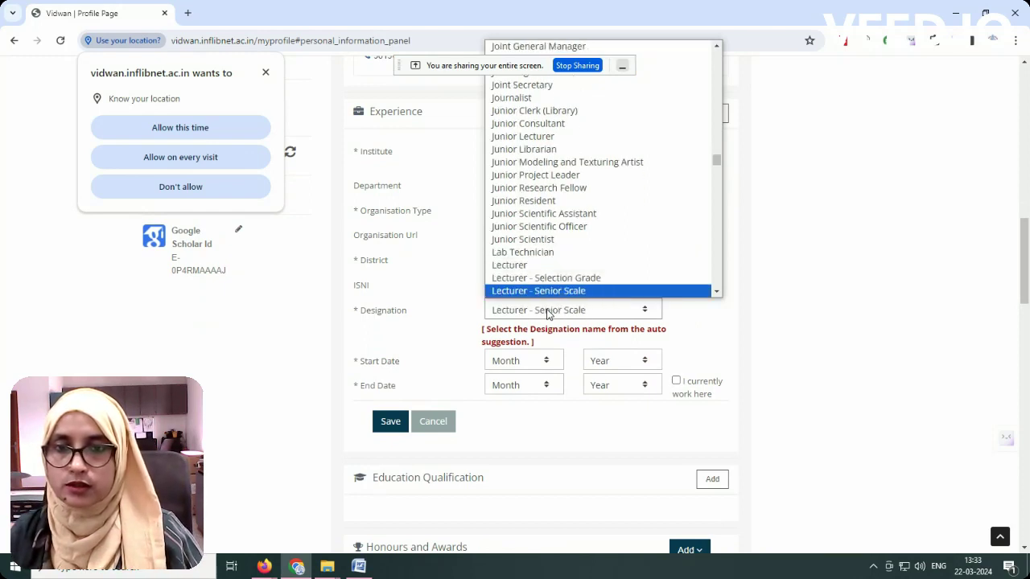
key(Up)
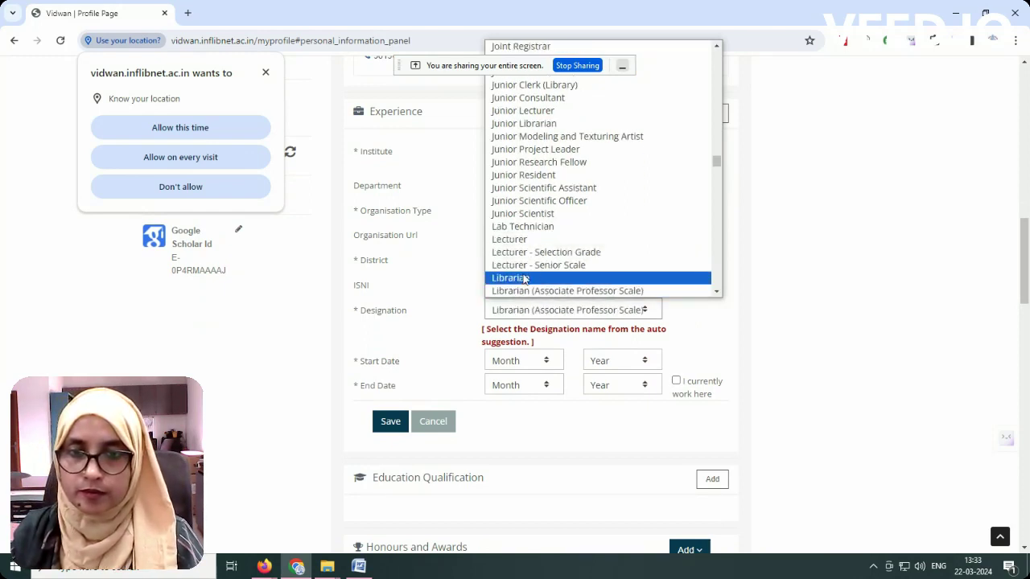
key(Return)
scroll(529, 331, down, 1)
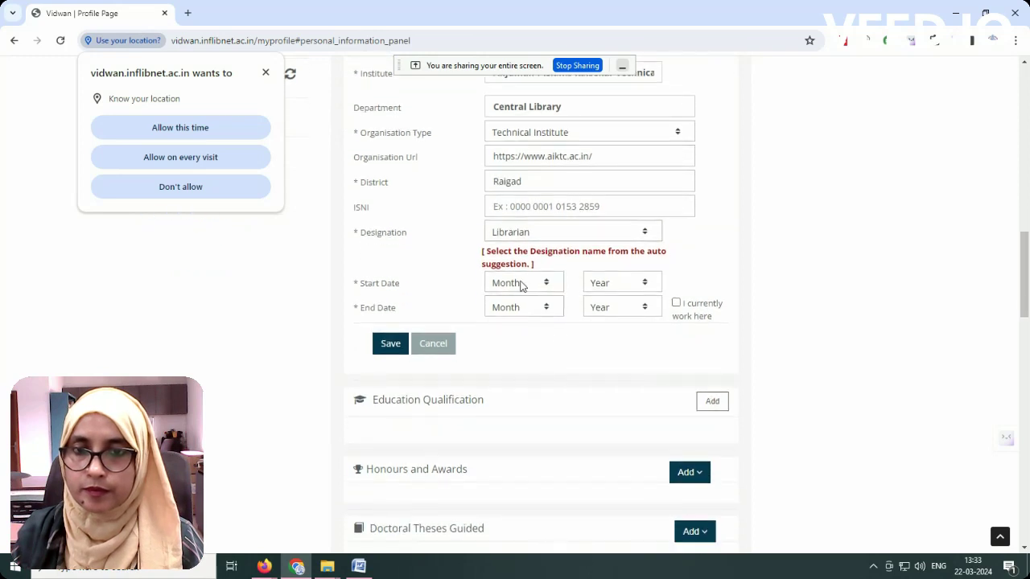
Step: Set start date Oct 2011, mark it as the current job, and save the experience
click(521, 286)
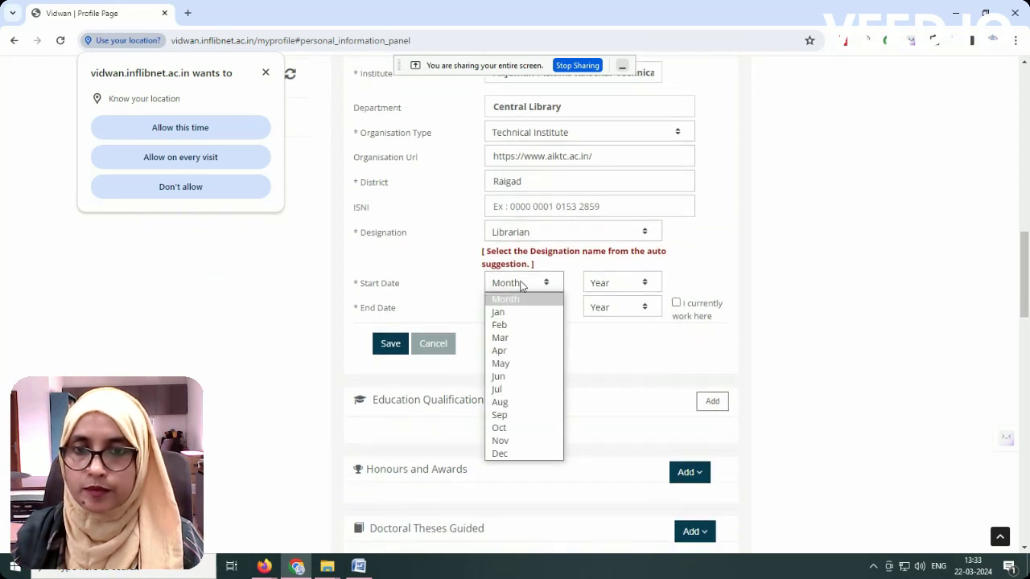
click(500, 427)
click(615, 284)
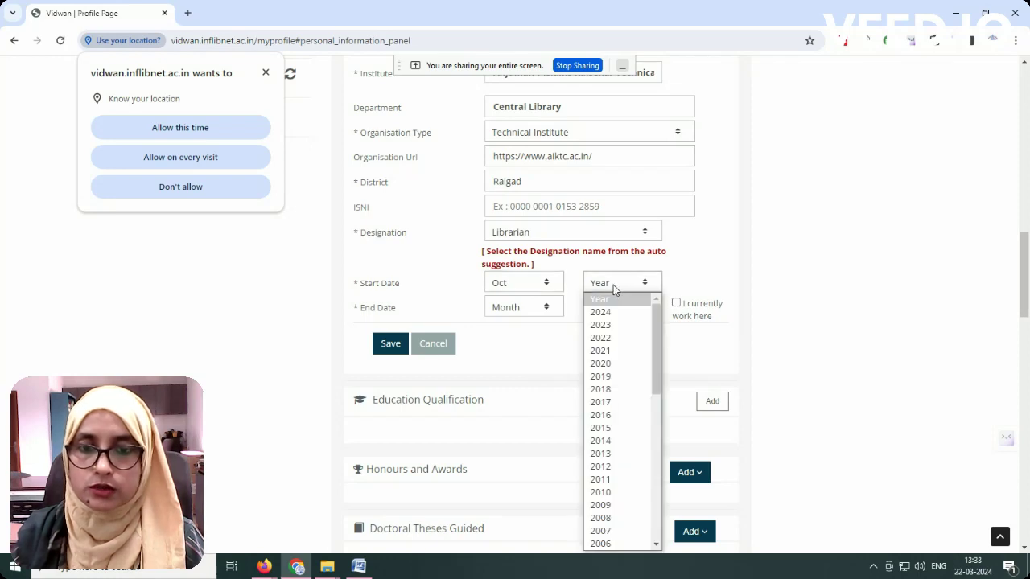
click(603, 479)
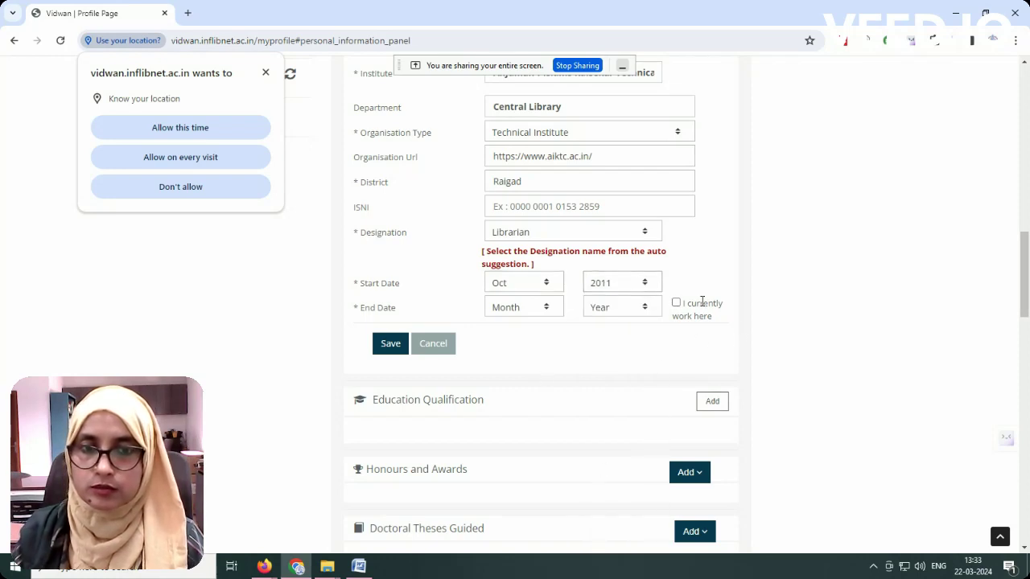
click(676, 310)
click(405, 346)
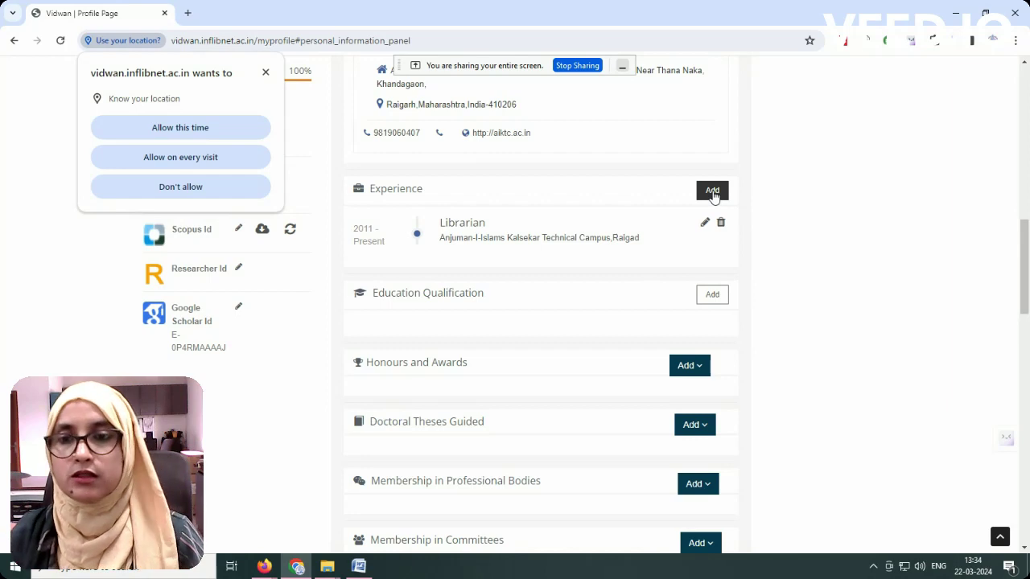
Step: Start a new M.L.I.I.Sc. qualification from University of Mumbai
click(708, 296)
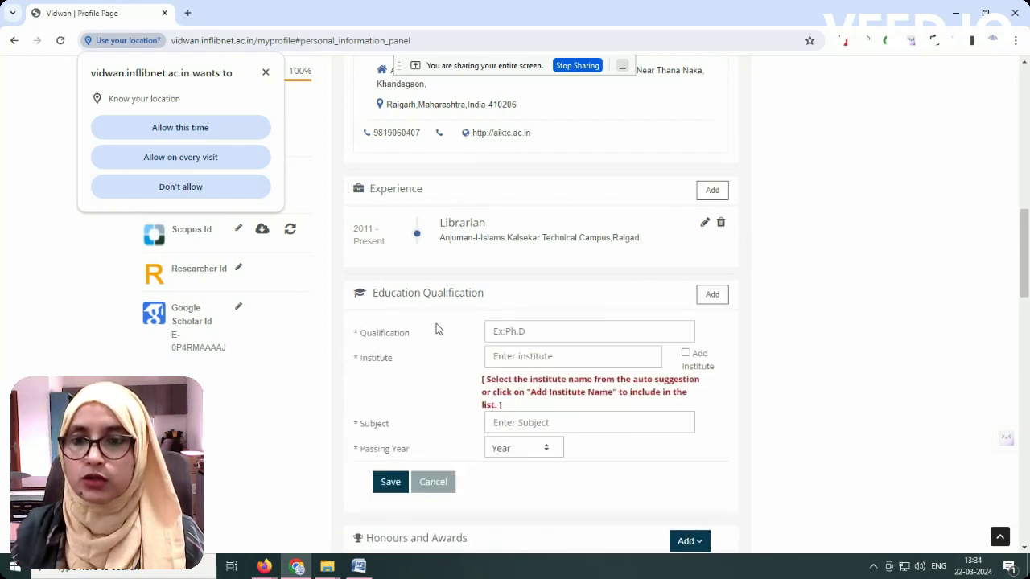
scroll(555, 324, down, 1)
click(535, 252)
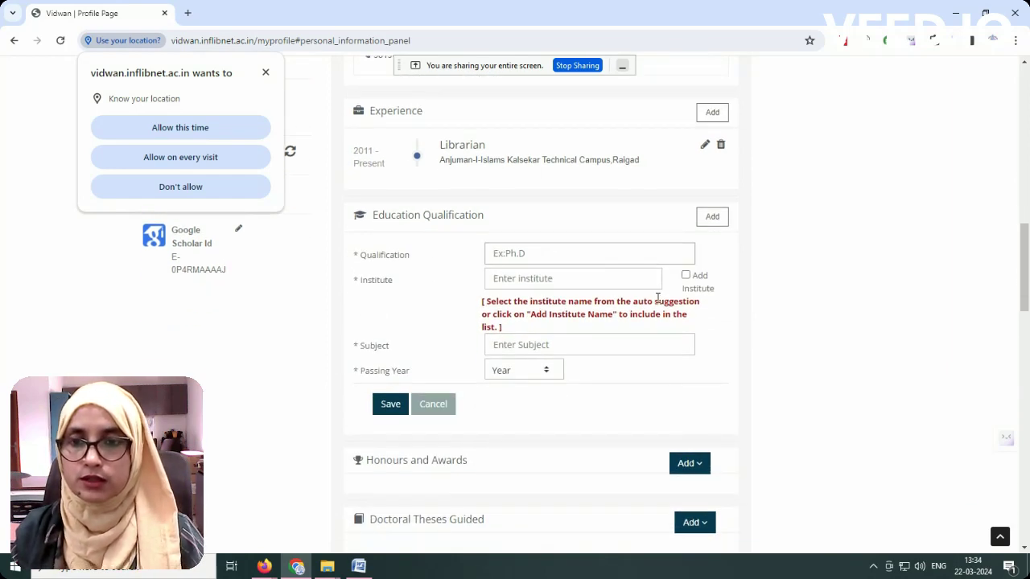
text(M.L.I.Sc)
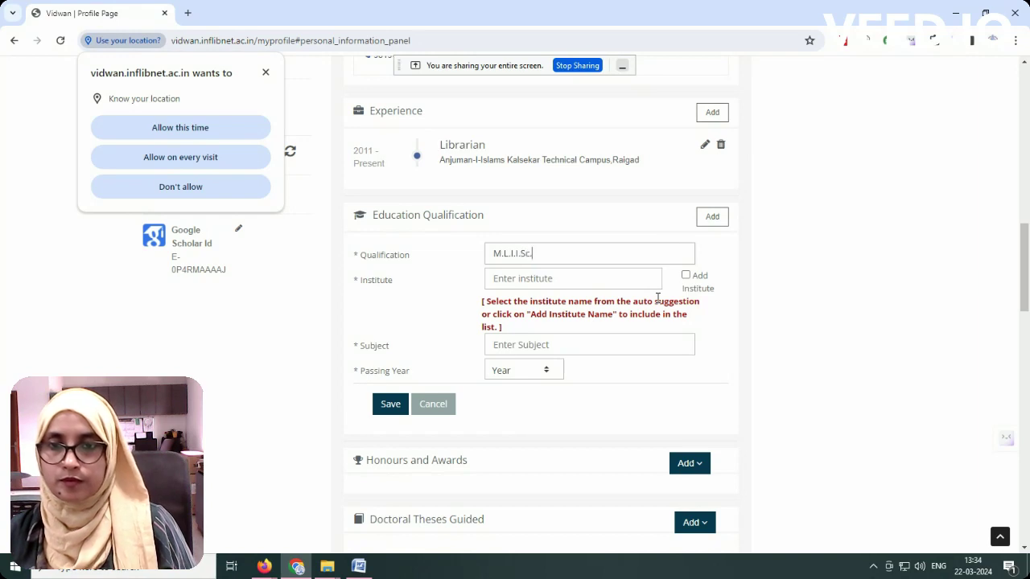
key(Tab)
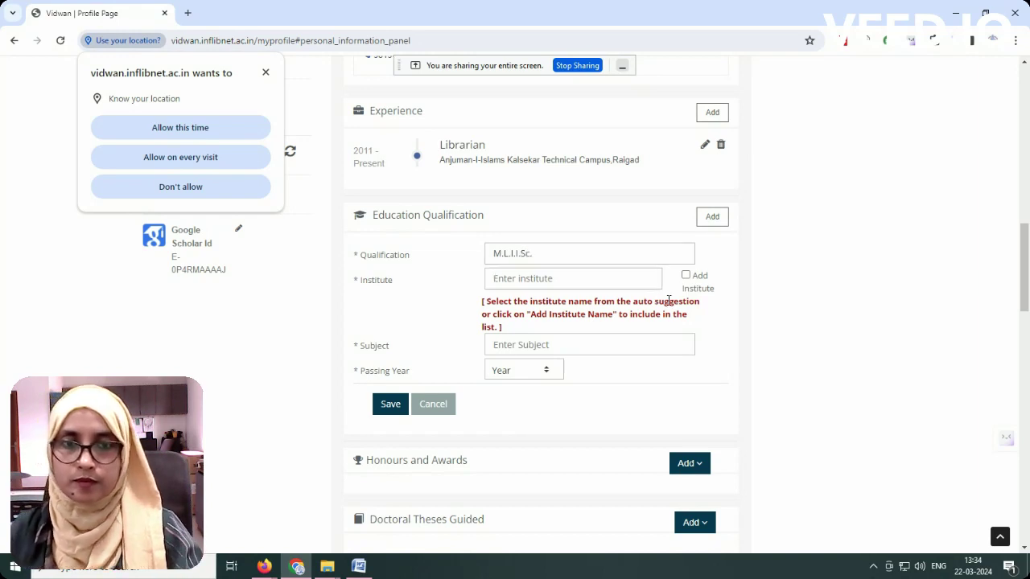
click(581, 283)
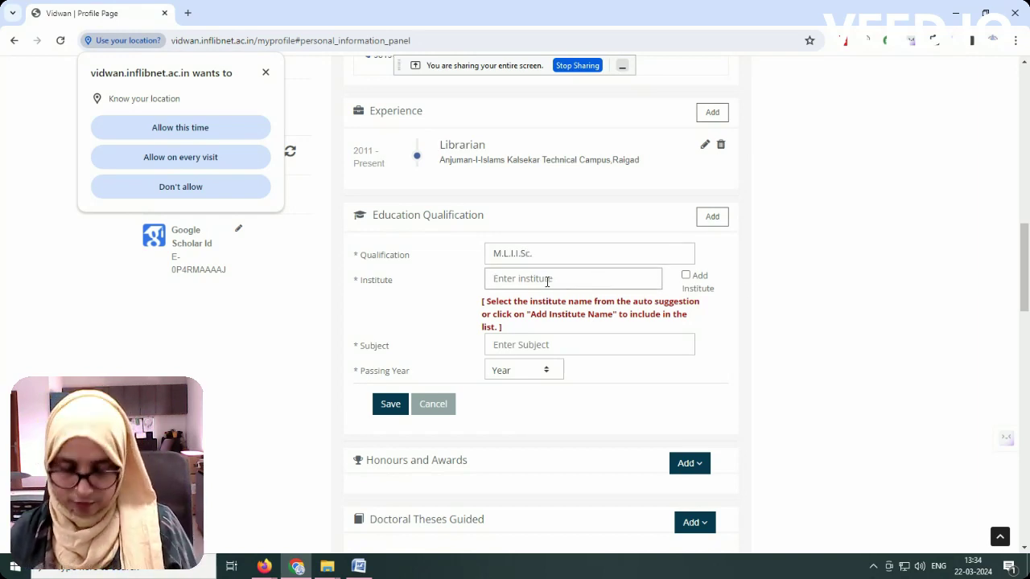
text(Universit)
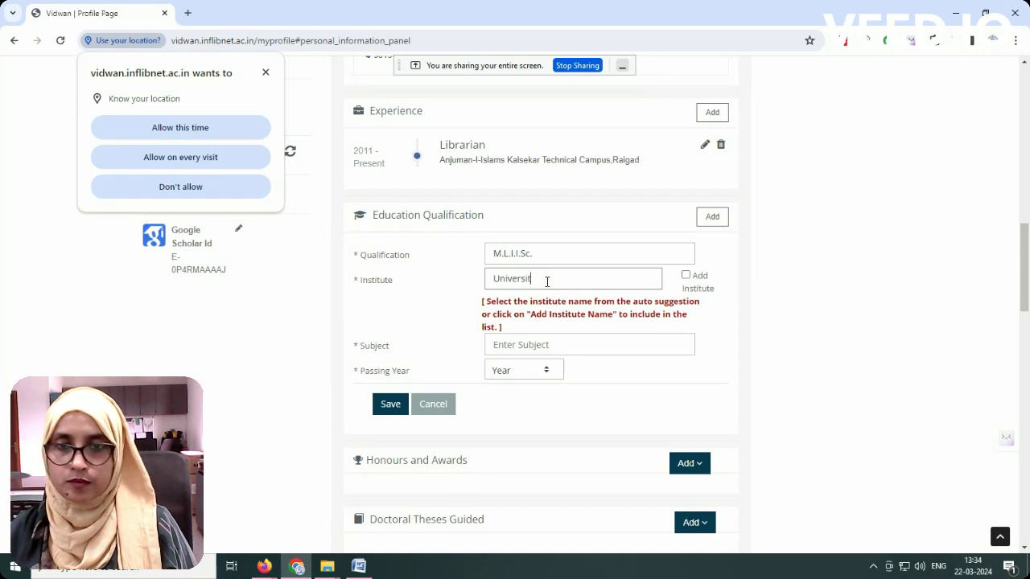
text(y of Mu)
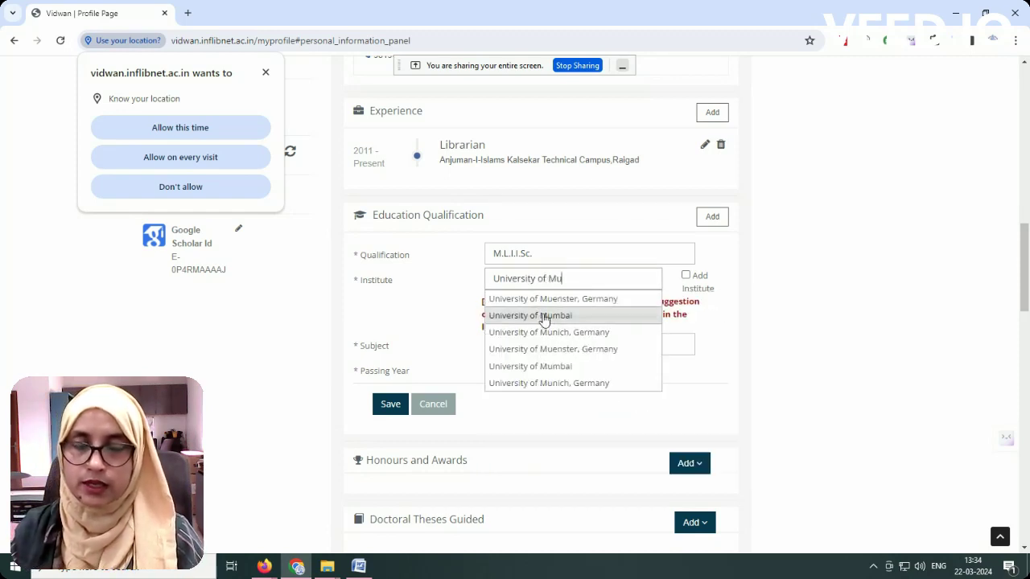
click(543, 316)
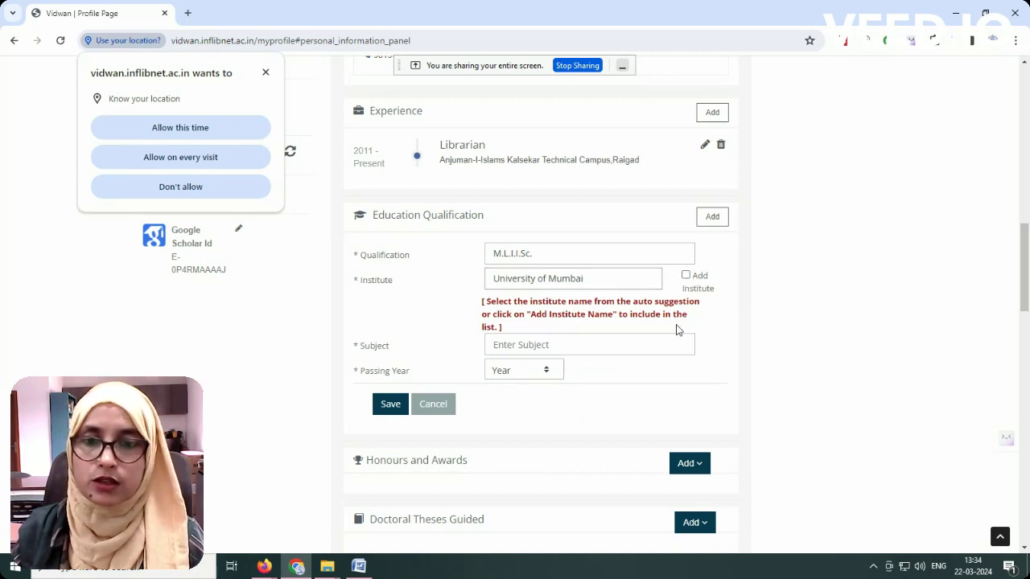
Step: Enter subject Library and Information Science, passing year 2005, and save the qualification
click(542, 341)
text(L)
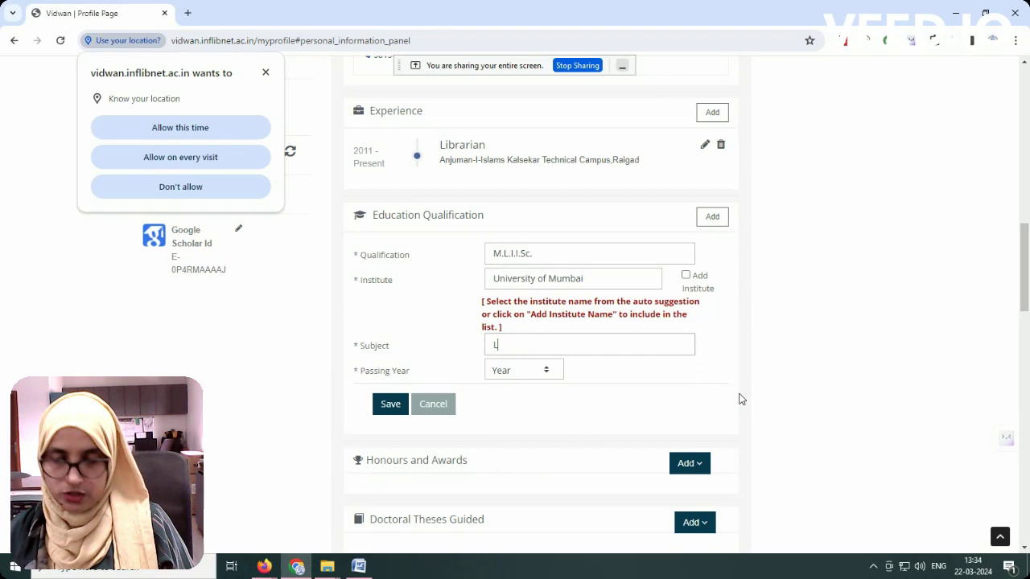
text(ibrary and Inf)
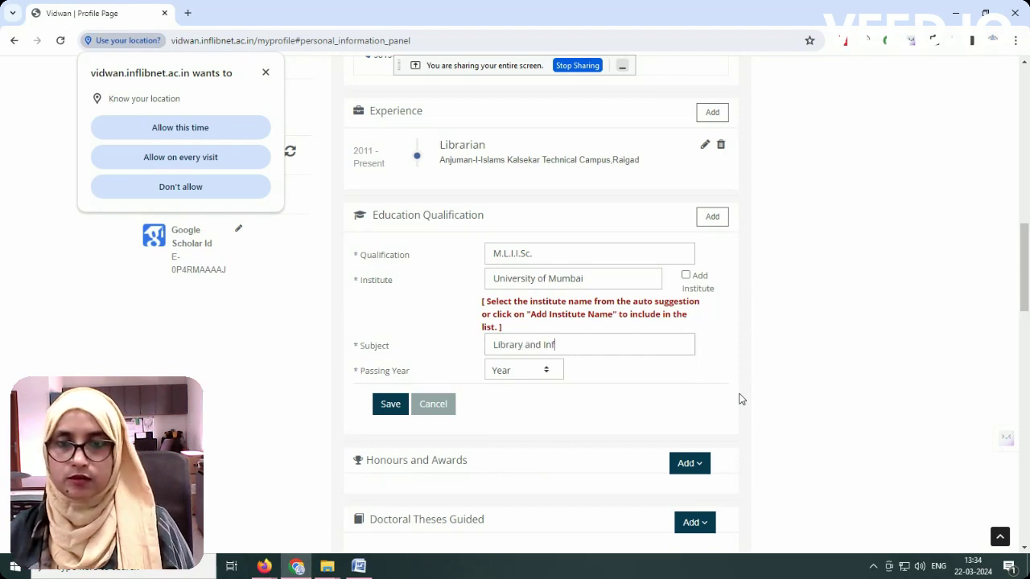
text(ormation Science)
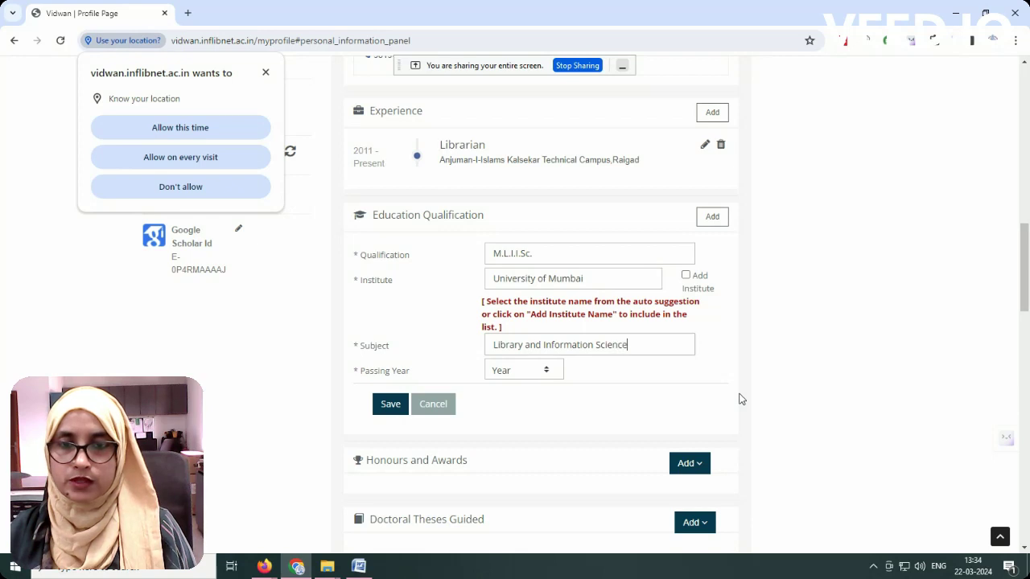
click(509, 372)
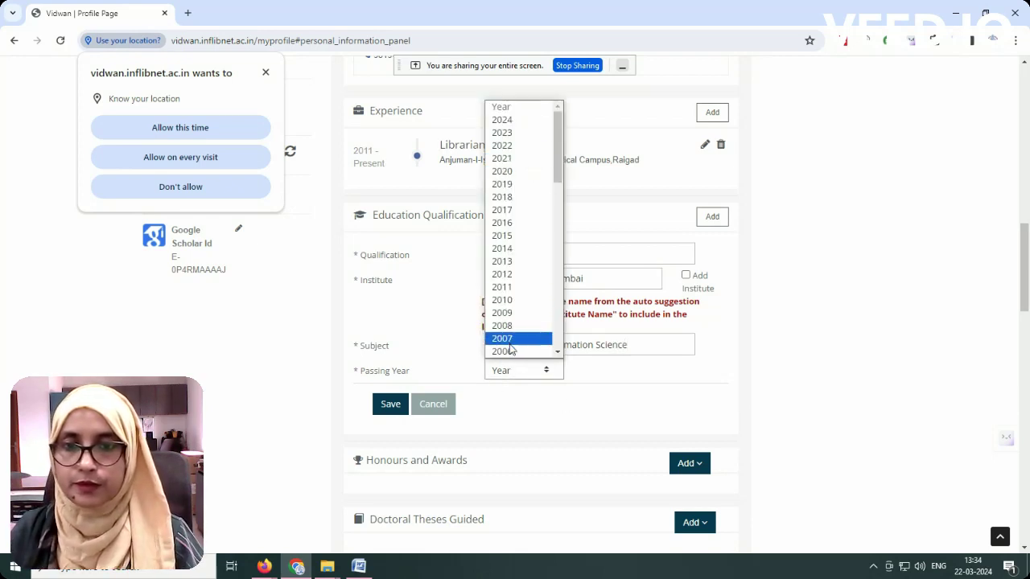
scroll(509, 348, down, 3)
click(507, 238)
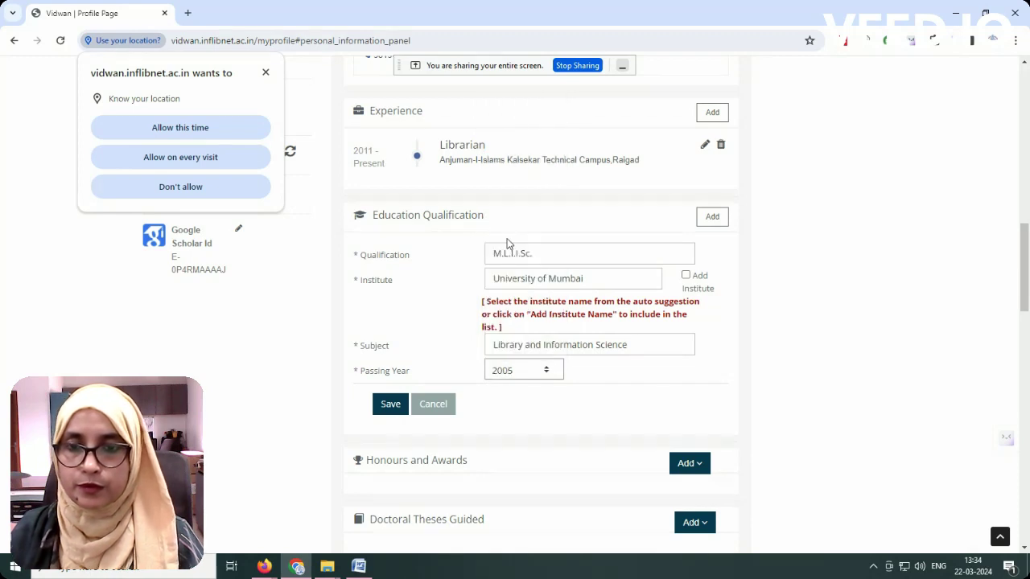
click(390, 405)
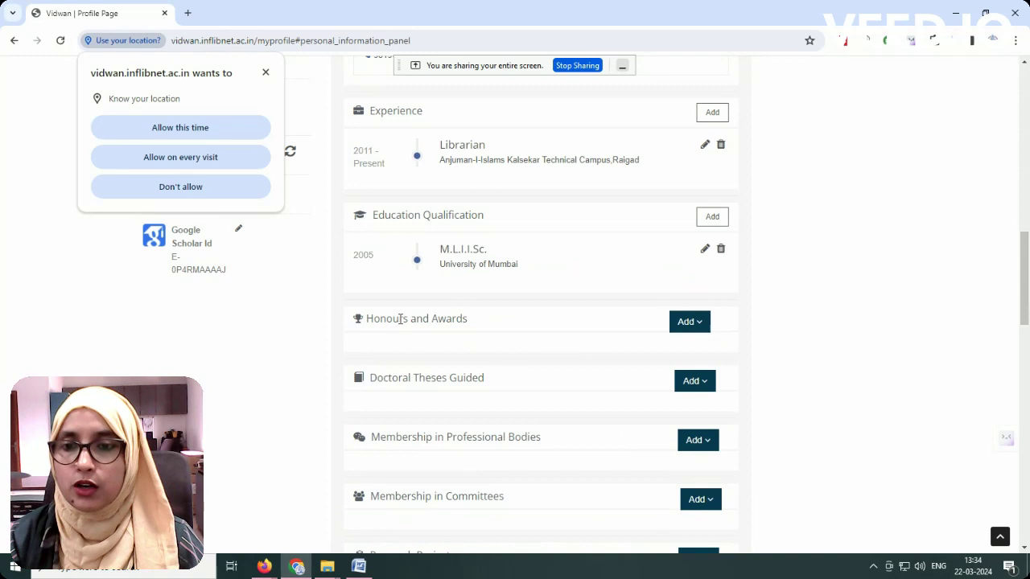
Step: Review the Publications Add options, then close the location-permission popup
scroll(515, 409, down, 1)
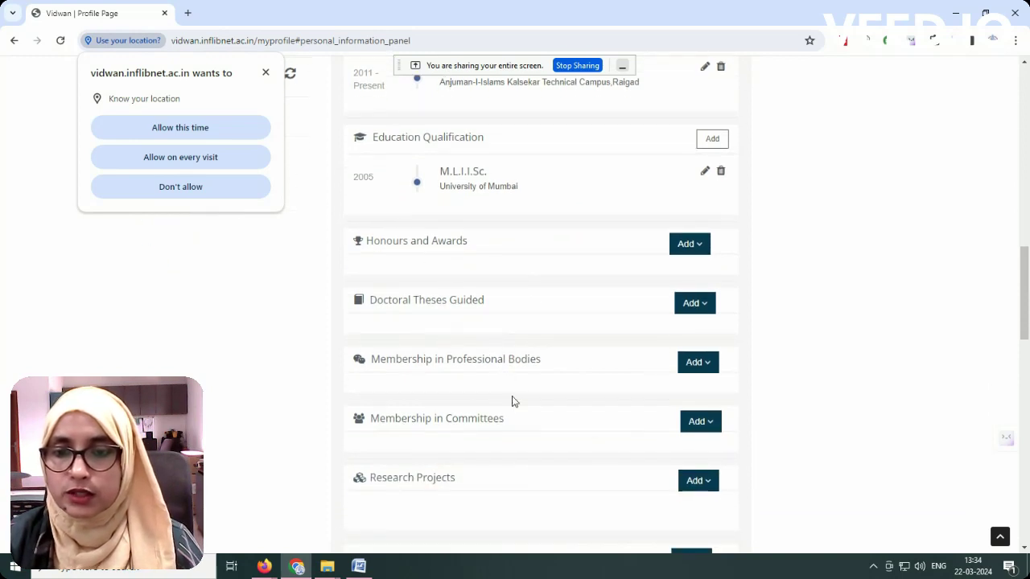
scroll(652, 377, down, 1)
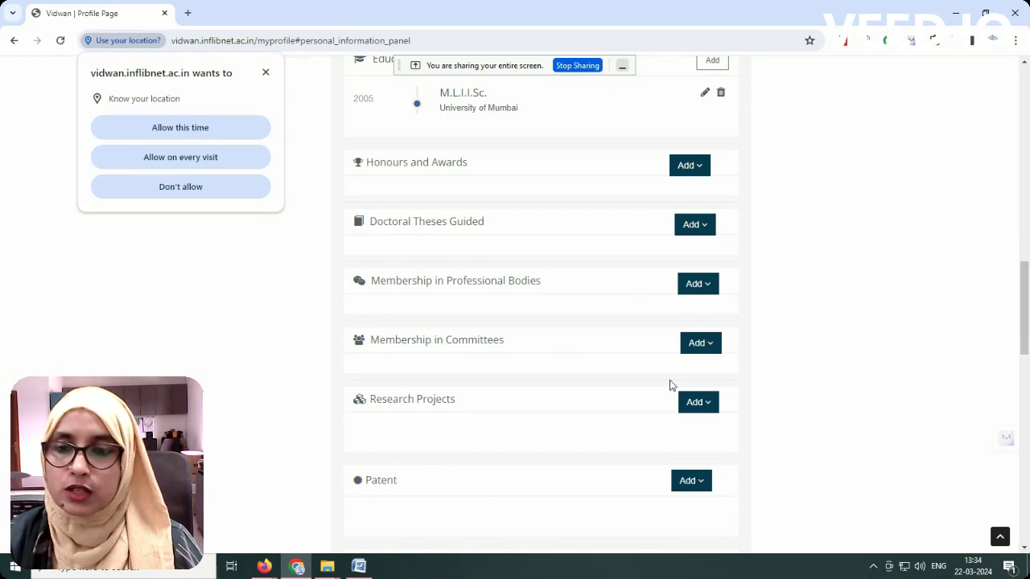
scroll(571, 395, down, 2)
scroll(685, 340, down, 1)
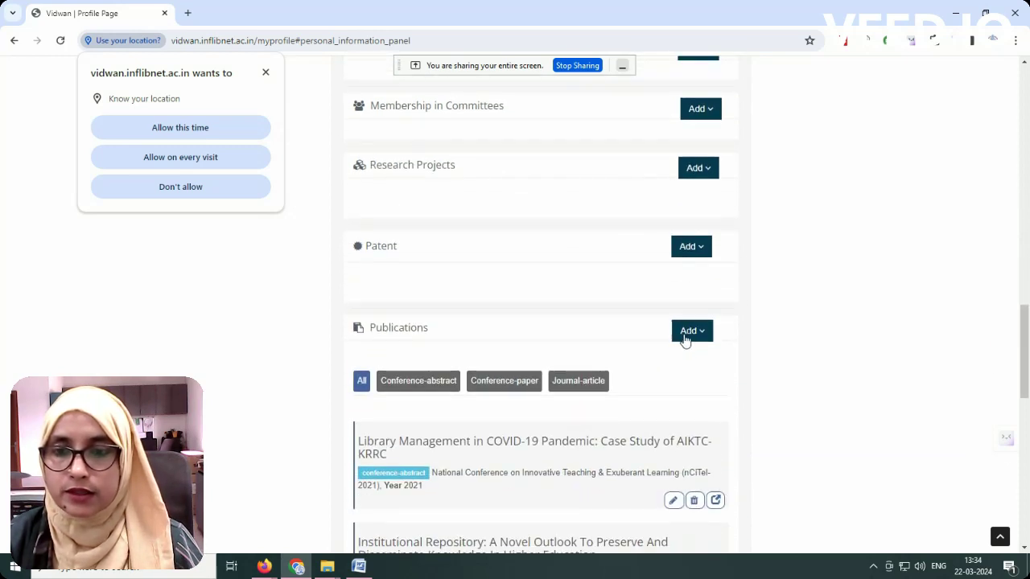
click(703, 336)
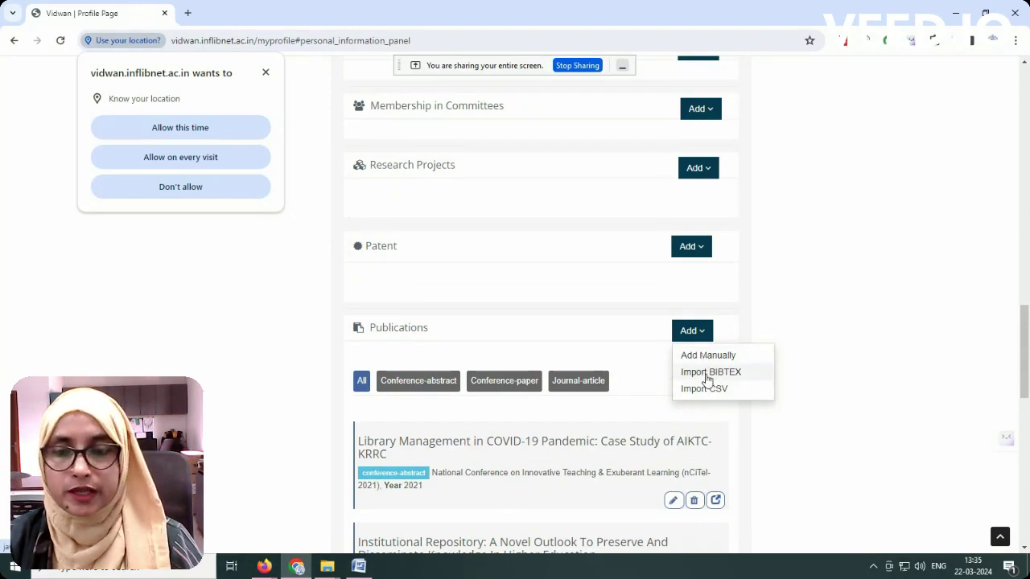
scroll(290, 242, up, 3)
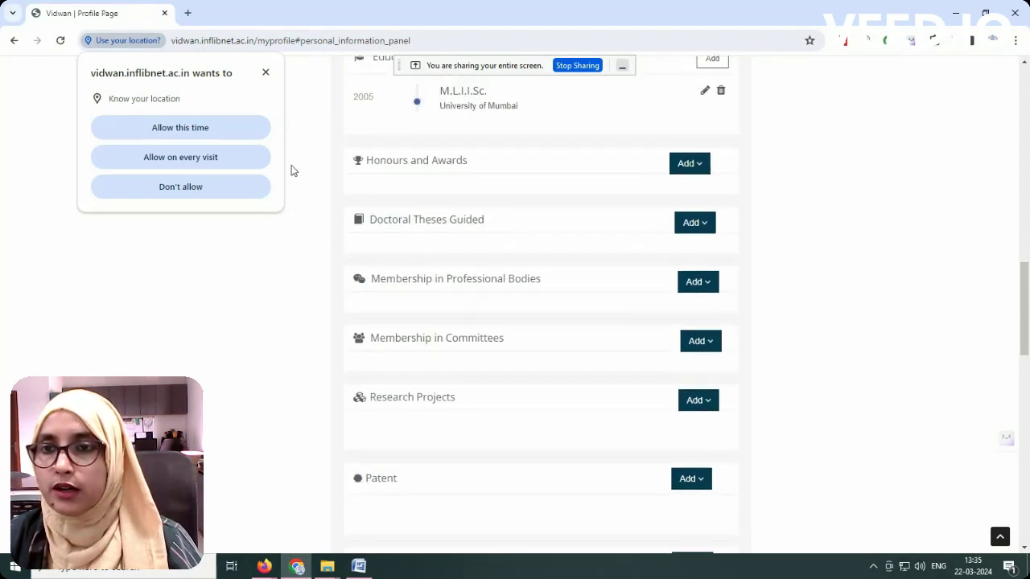
click(265, 73)
scroll(241, 177, up, 4)
scroll(222, 278, up, 1)
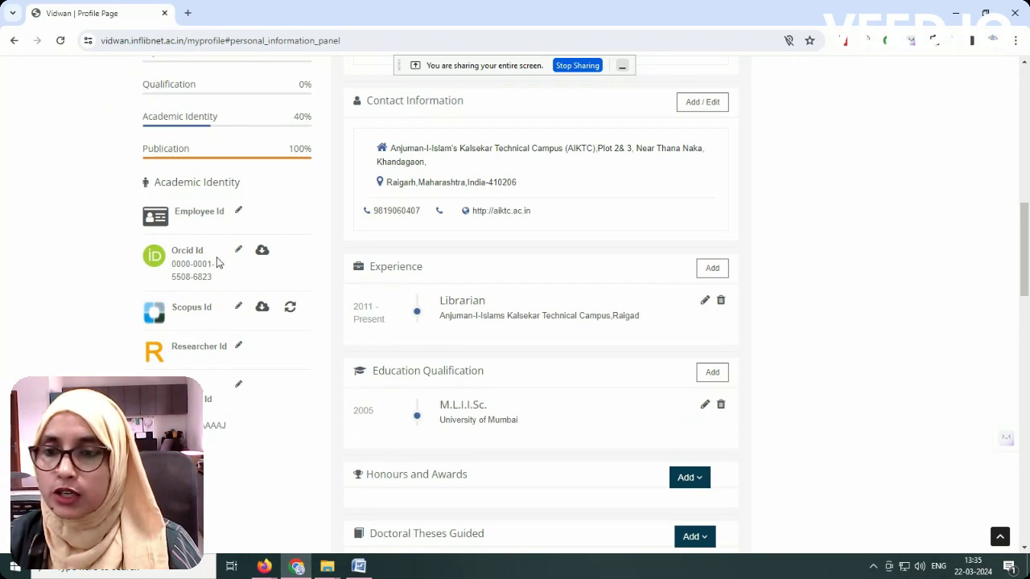
click(264, 567)
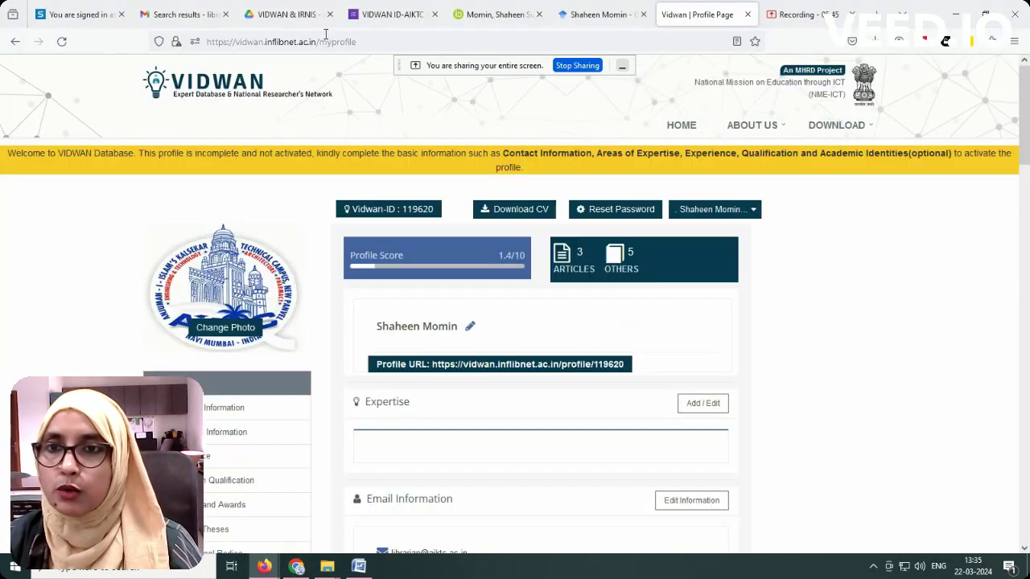
click(506, 15)
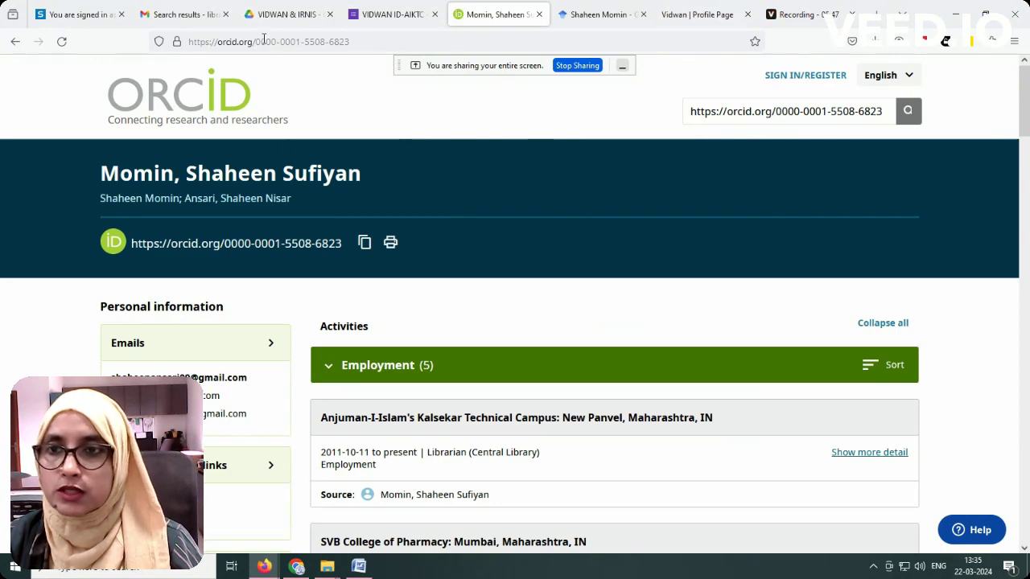
click(358, 41)
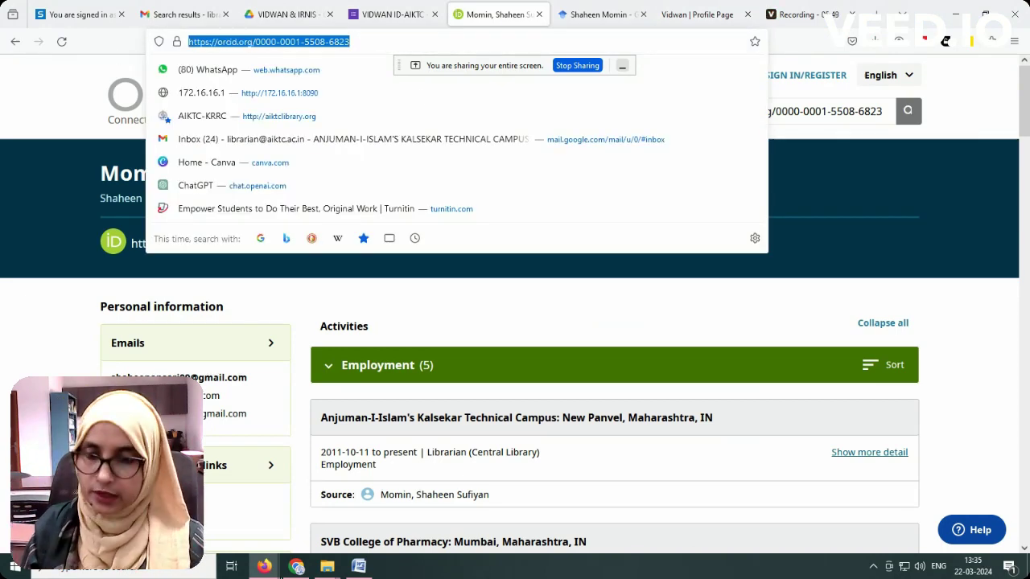
click(296, 566)
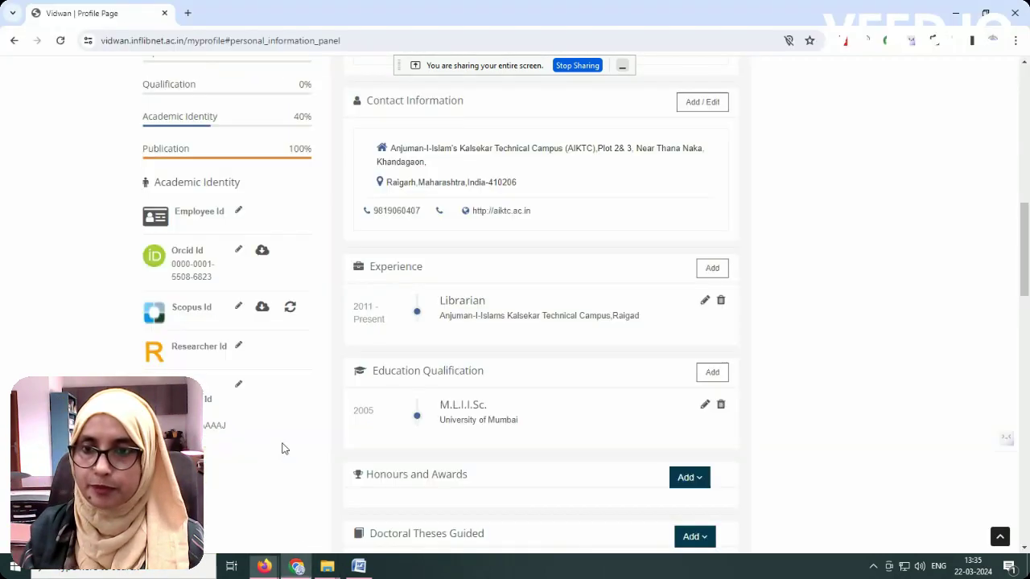
click(238, 250)
drag(258, 275, 79, 279)
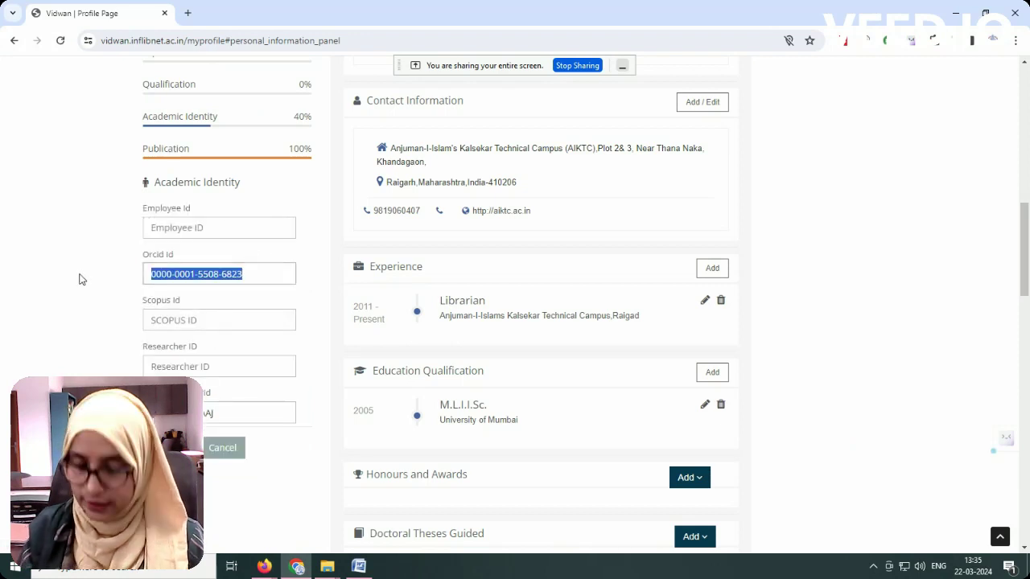
key(ctrl+v)
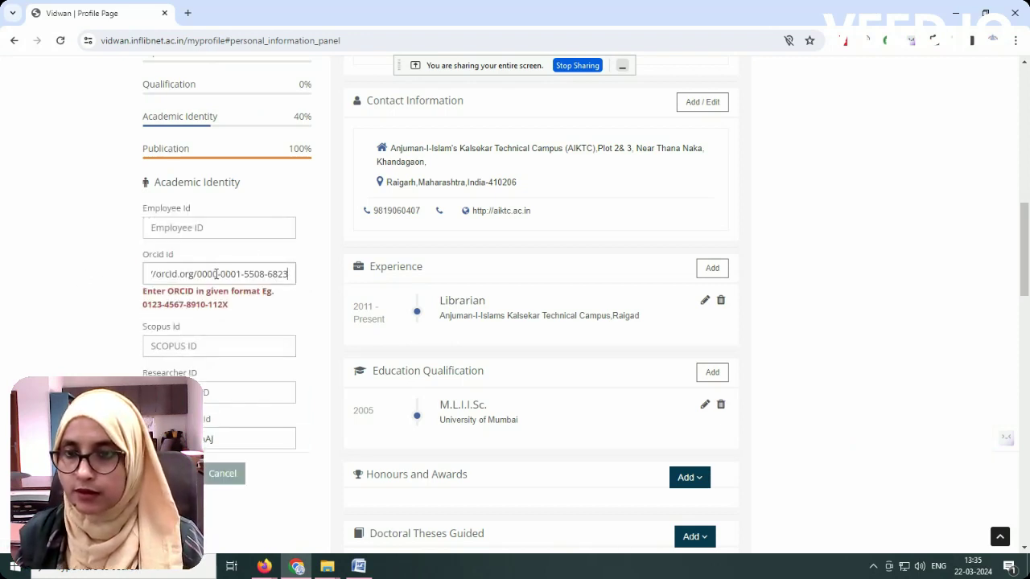
drag(199, 273, 32, 274)
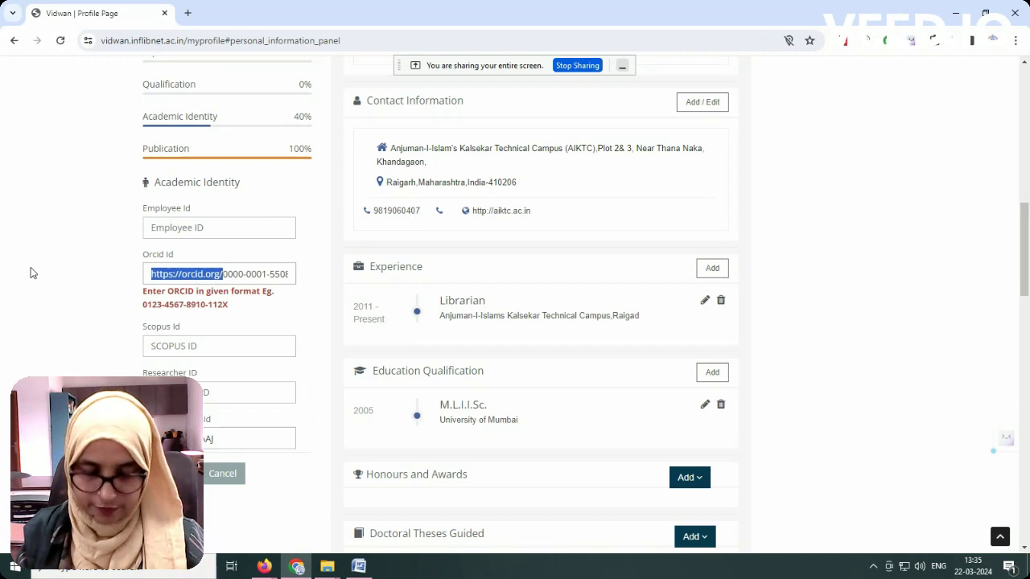
key(BackSpace)
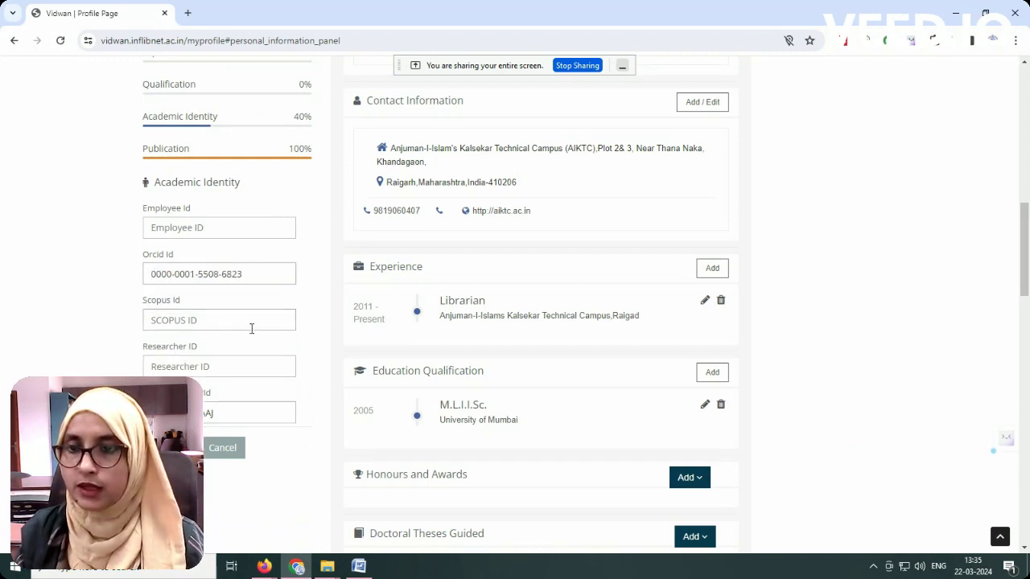
Step: Move past Scopus and Researcher ID to the Google Scholar ID field, then switch to Firefox
click(222, 317)
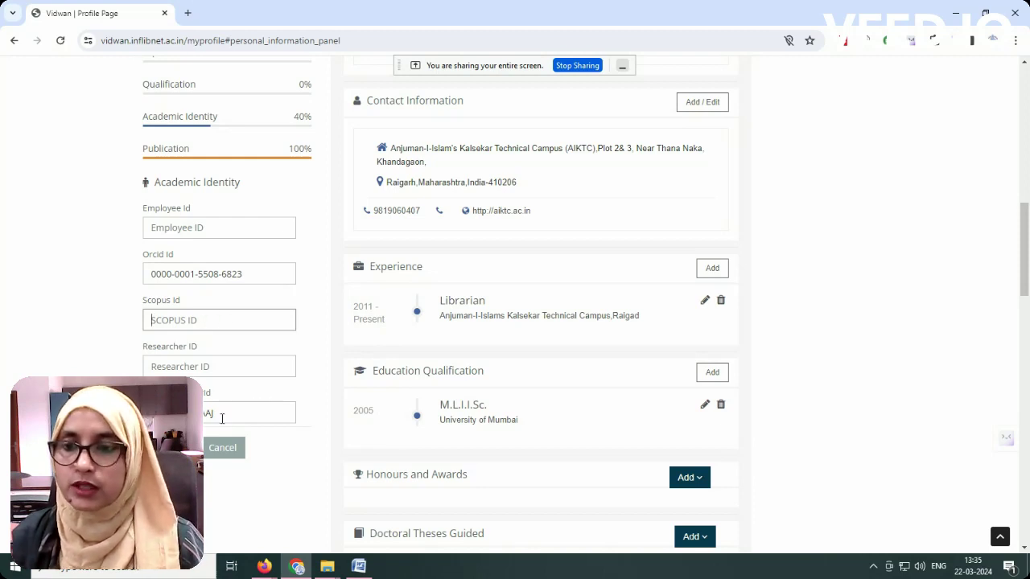
click(186, 368)
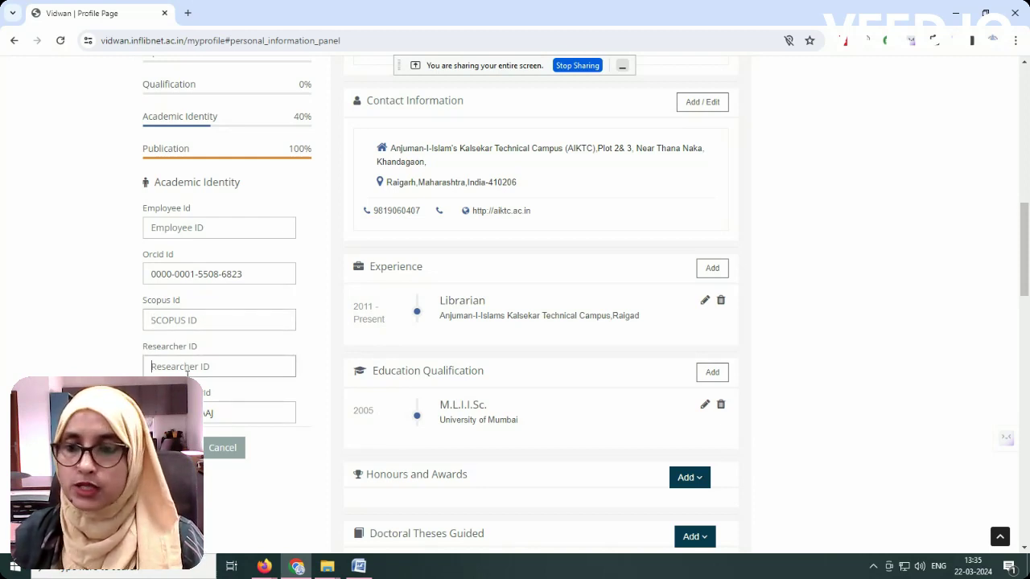
click(245, 412)
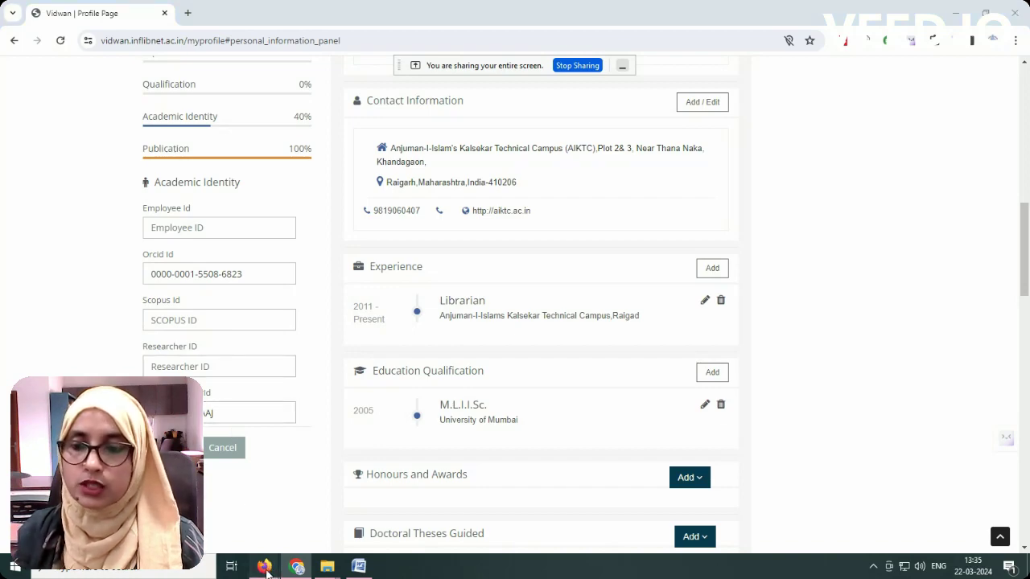
mouse_move(264, 566)
click(230, 503)
Step: Open your own Google Scholar profile and zoom the page in
click(604, 14)
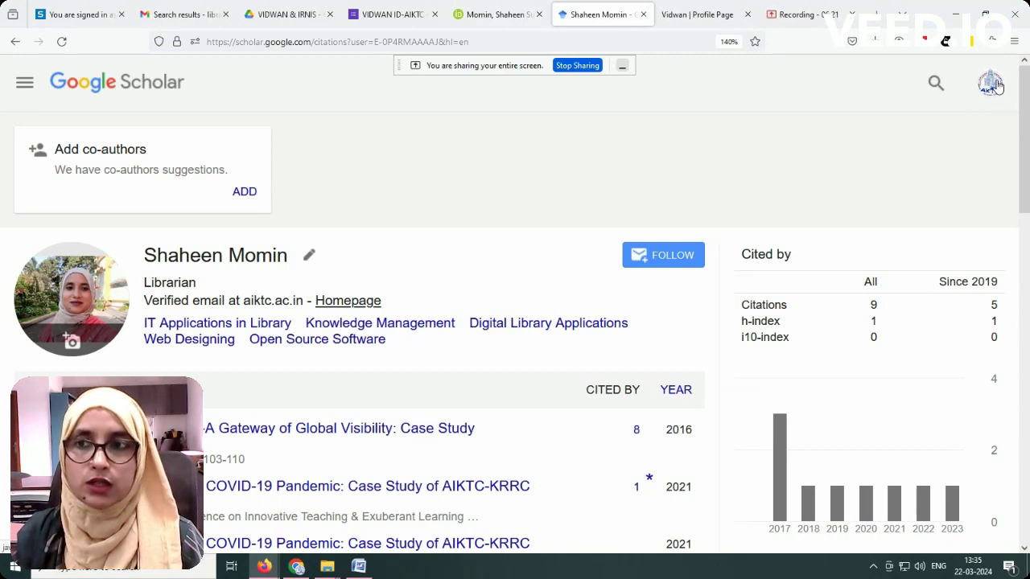
click(24, 82)
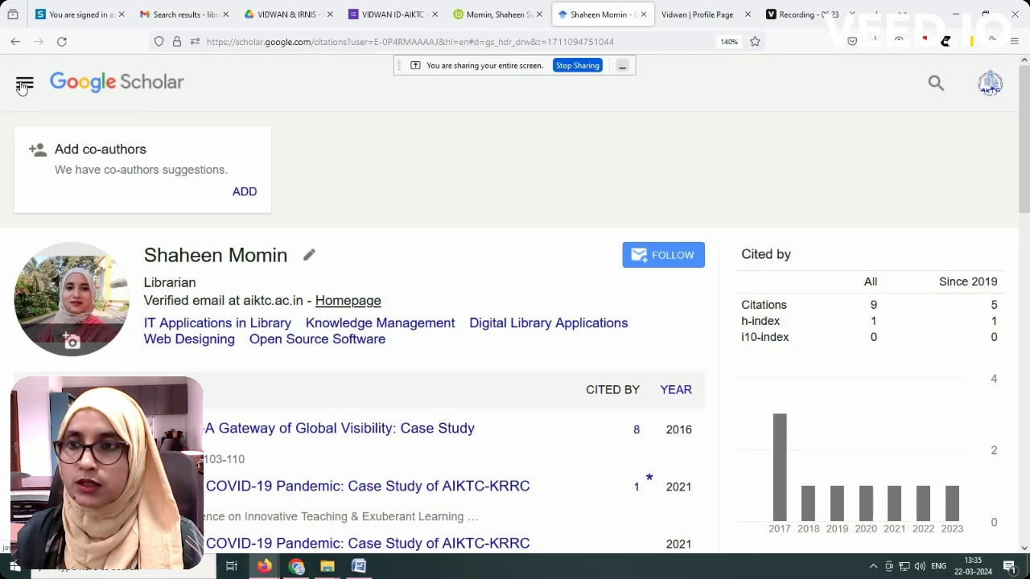
click(79, 144)
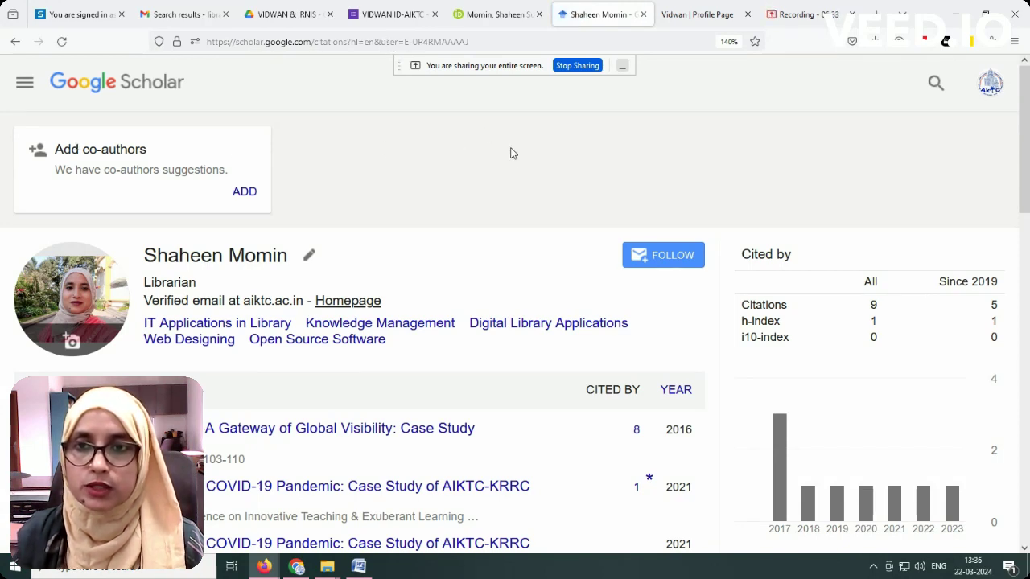
key(ctrl+plus)
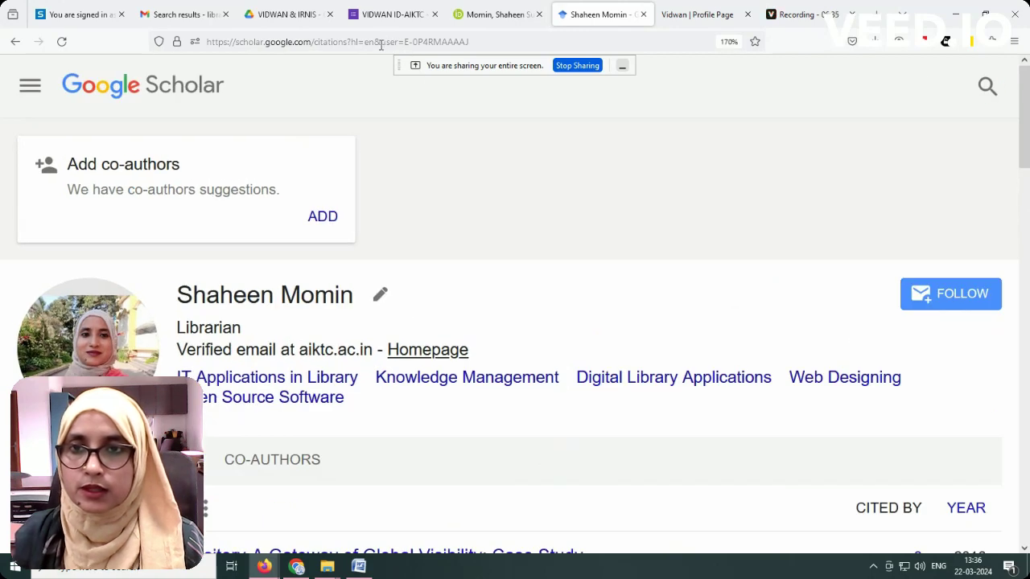
Step: Select the Scholar user ID in the profile address and save the academic identity IDs in VIDWAN
drag(381, 44, 474, 44)
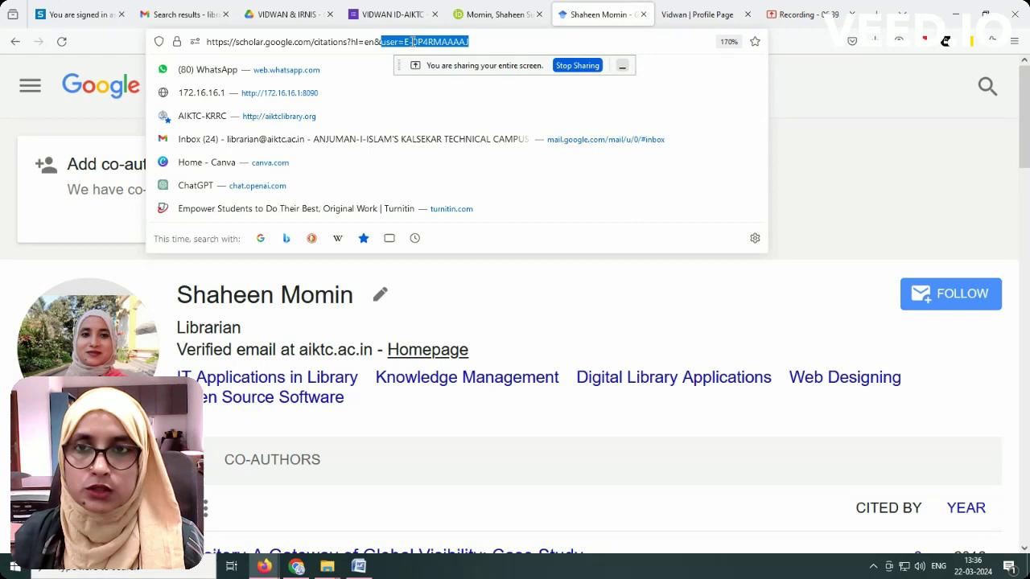
click(406, 43)
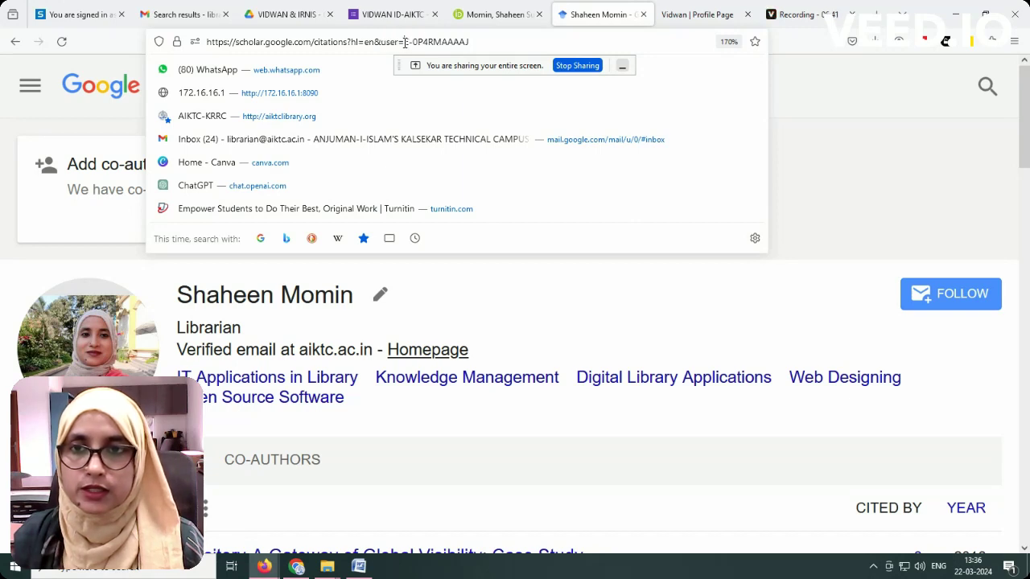
drag(405, 42, 475, 42)
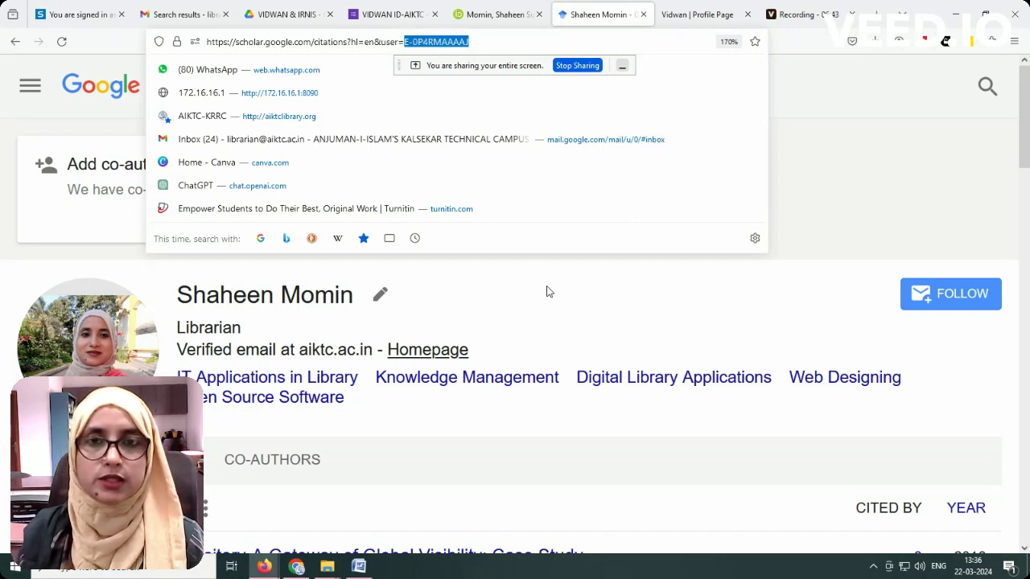
click(298, 567)
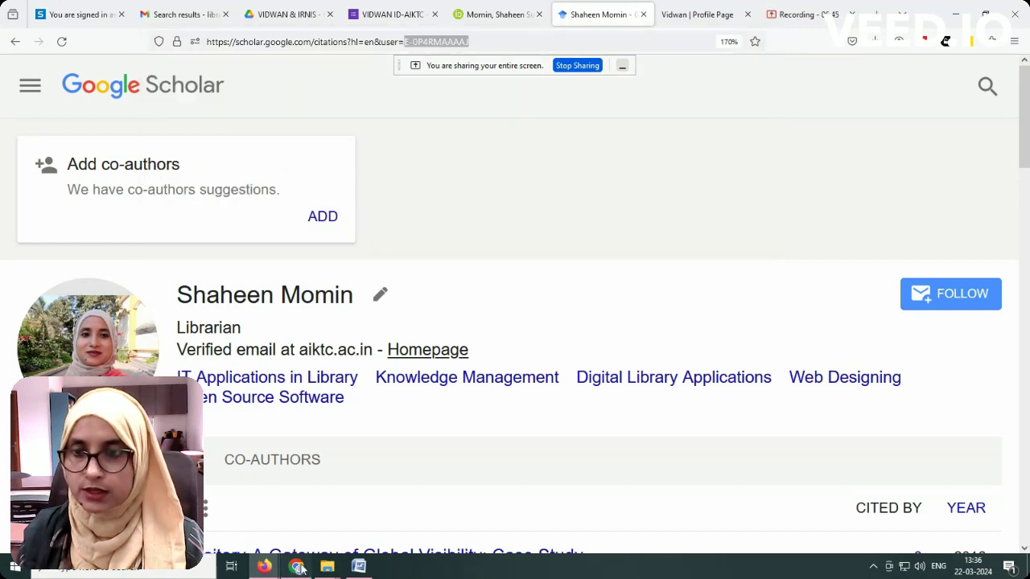
click(173, 448)
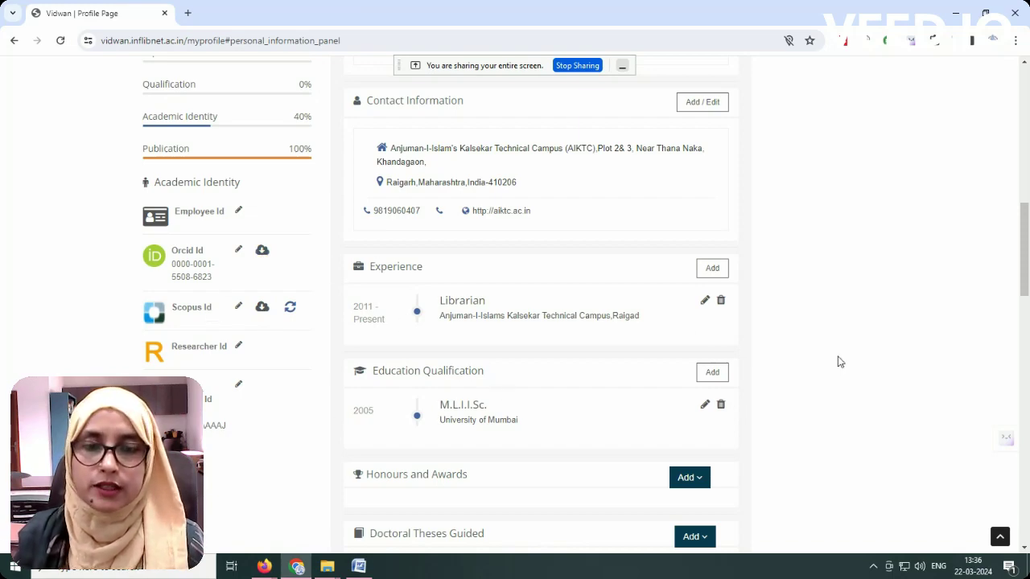
Step: Scroll through the VIDWAN profile to check the saved academic IDs and publications
scroll(839, 361, down, 5)
scroll(320, 363, down, 12)
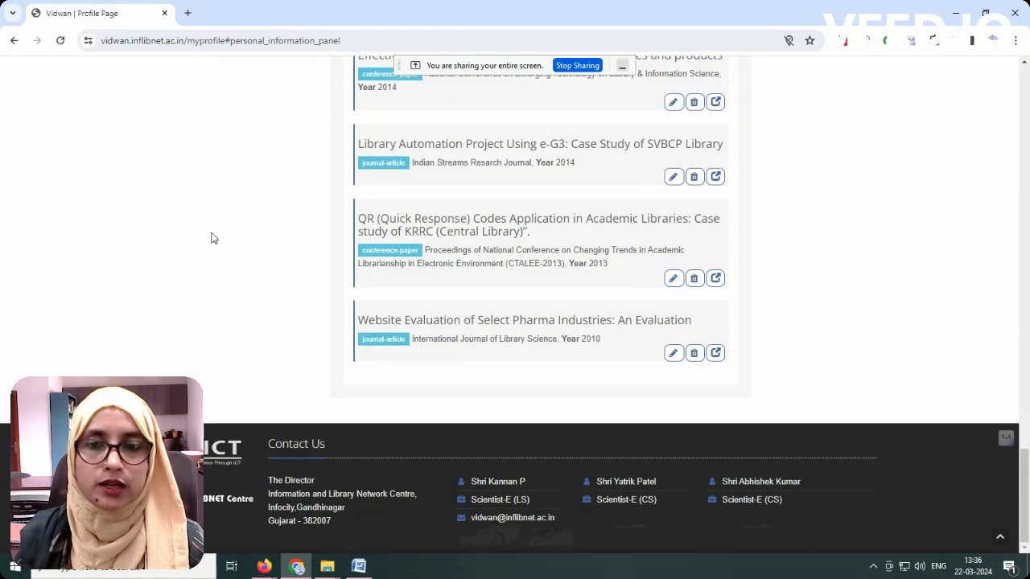
scroll(791, 280, up, 4)
scroll(811, 277, up, 20)
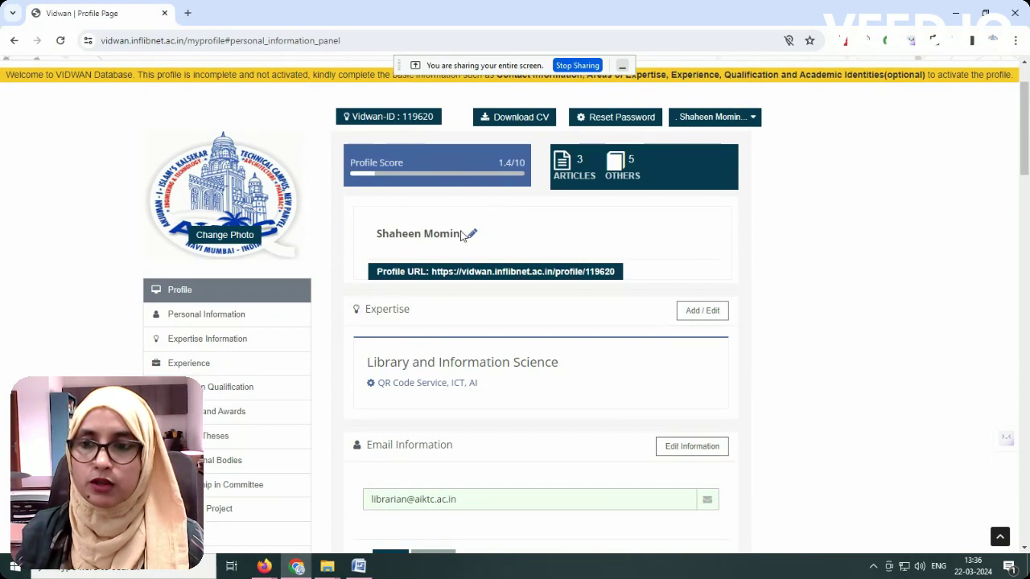
scroll(470, 232, down, 10)
scroll(555, 354, down, 15)
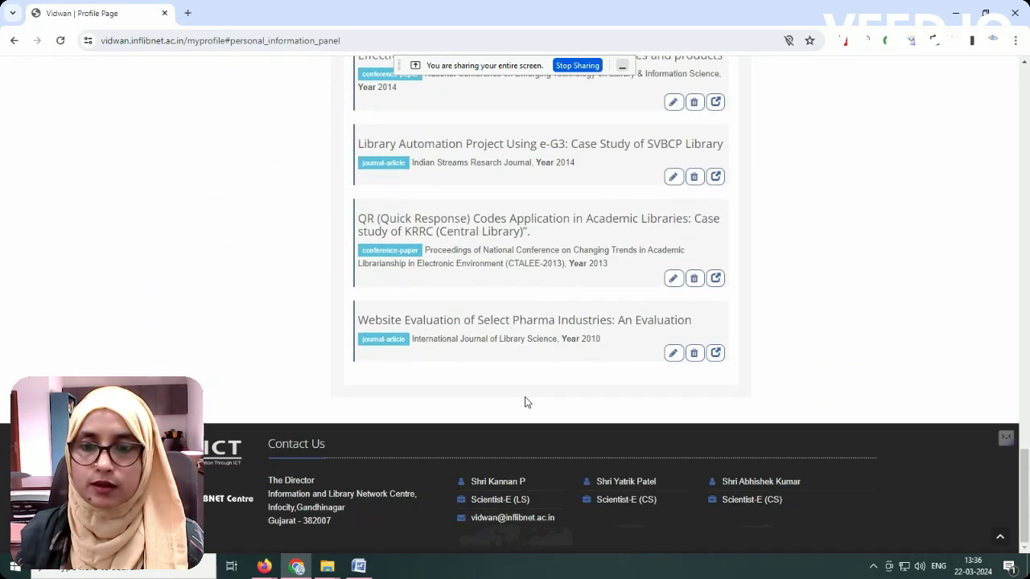
scroll(731, 352, up, 20)
scroll(674, 291, up, 10)
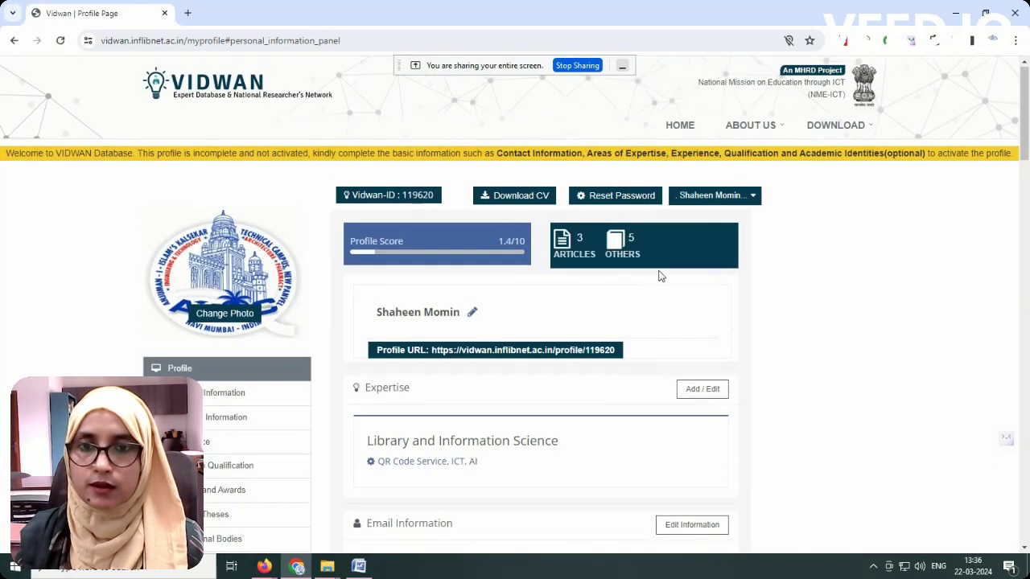
scroll(254, 414, down, 1)
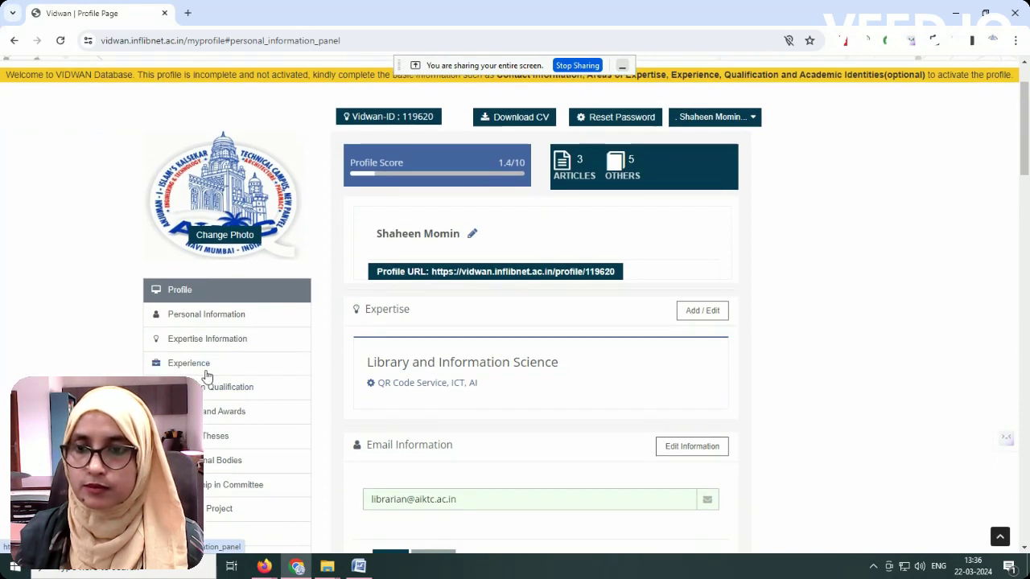
scroll(213, 349, down, 1)
Step: Save the Email Information and jump to the Expertise Information section
click(390, 482)
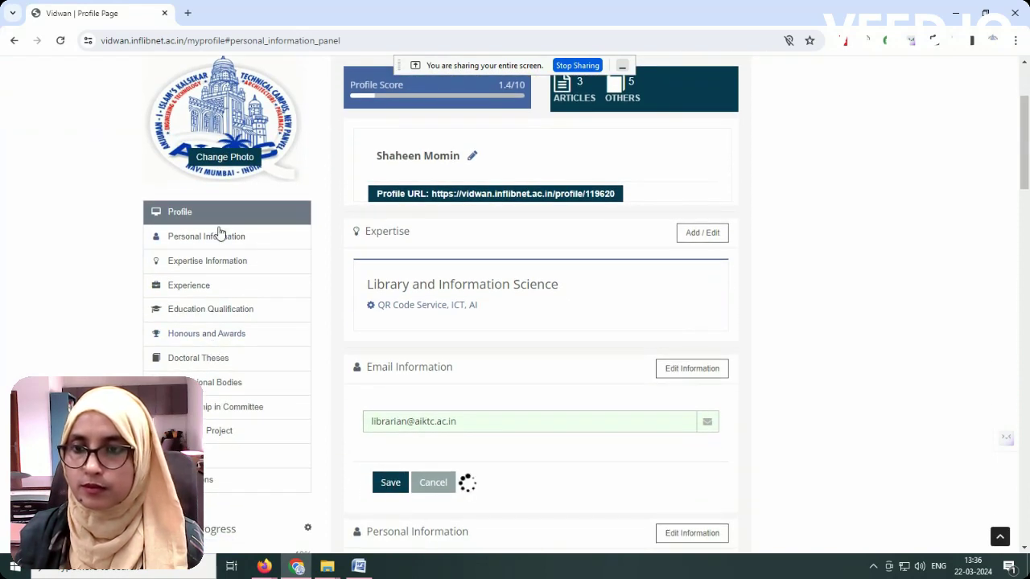
click(181, 268)
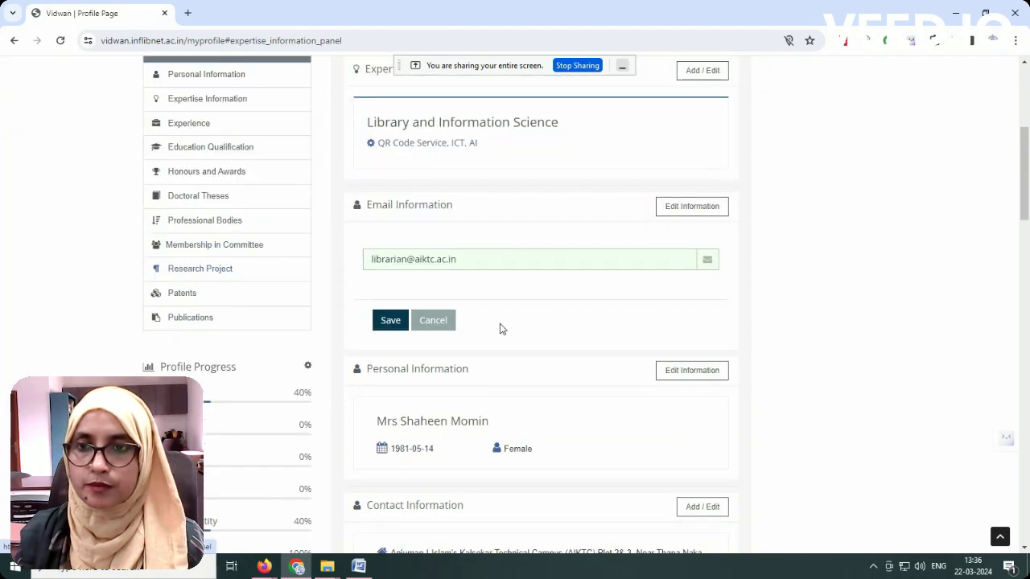
scroll(510, 324, up, 3)
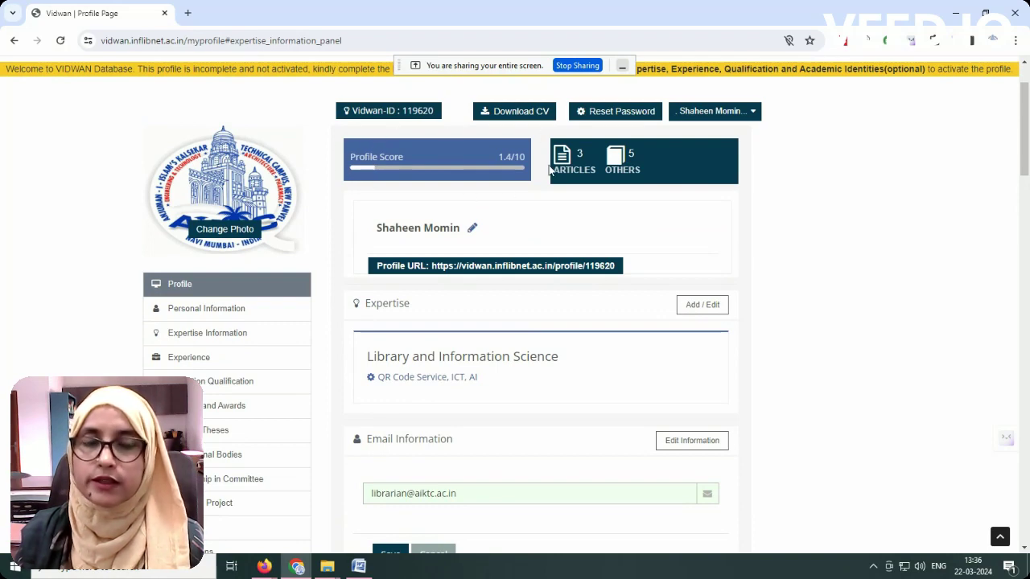
Step: Scroll down through the 6.1/10 profile sections to Publications and back up
scroll(592, 177, down, 20)
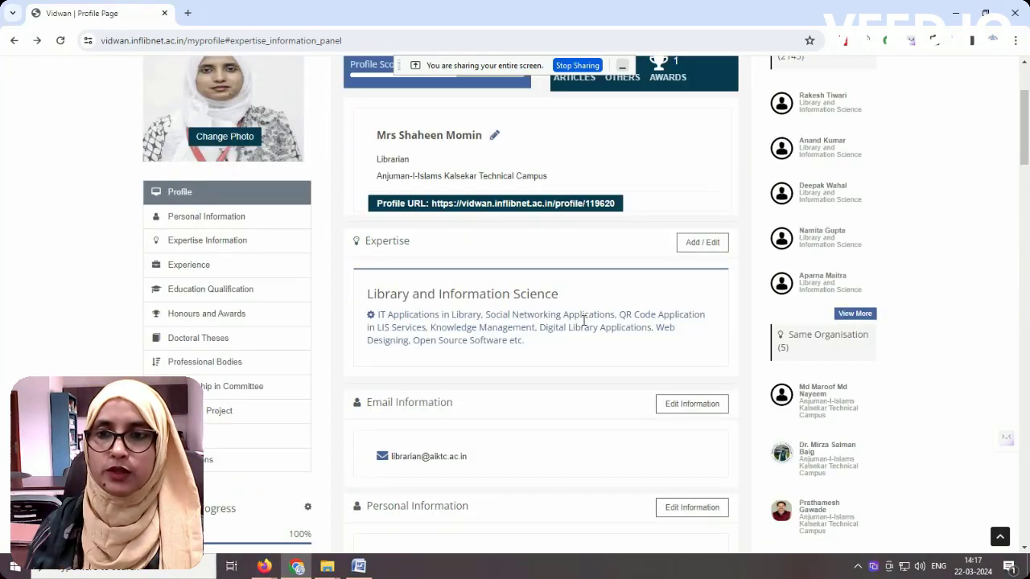
scroll(489, 252, up, 2)
scroll(650, 330, down, 1)
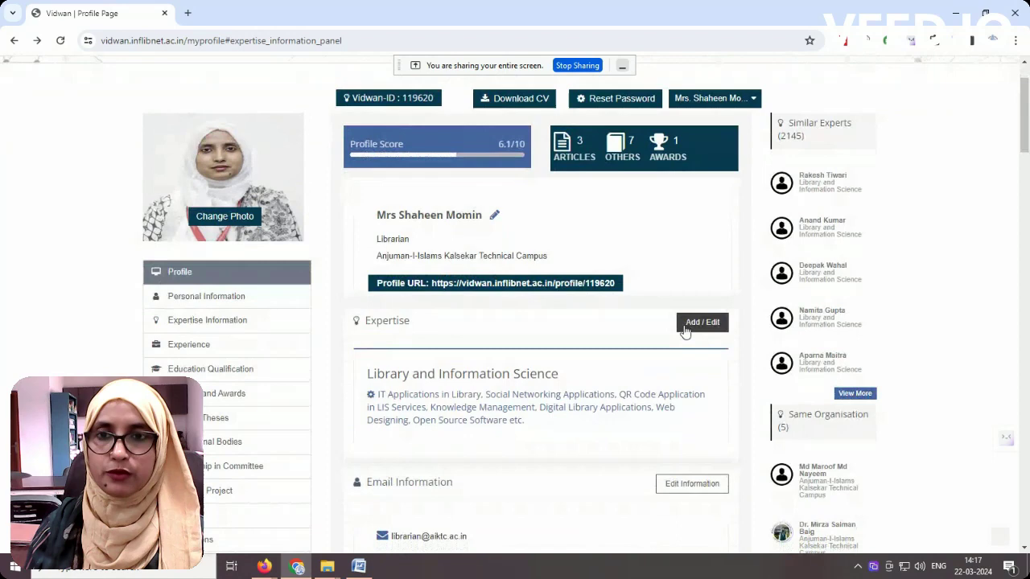
scroll(683, 365, down, 1)
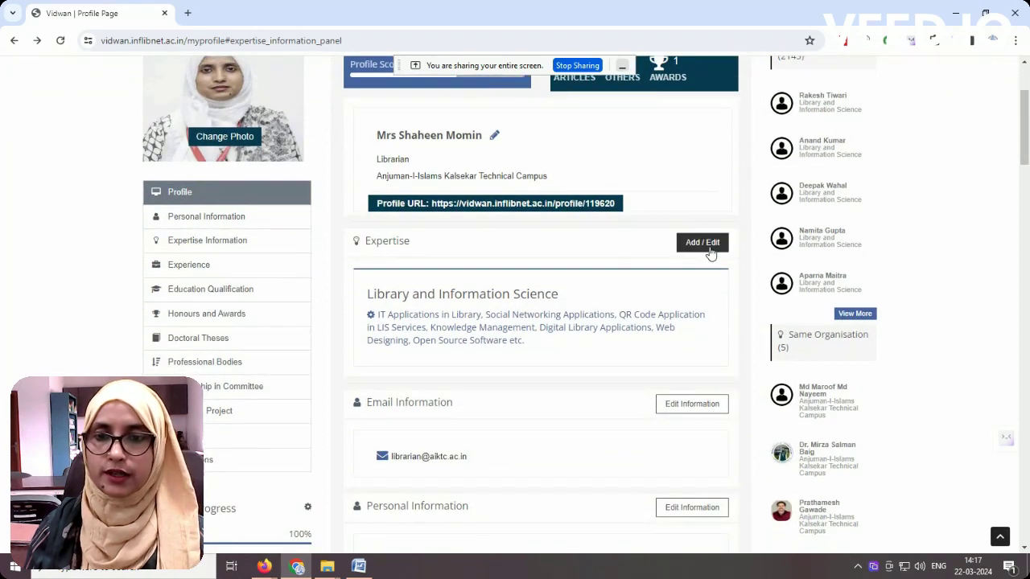
scroll(421, 304, down, 1)
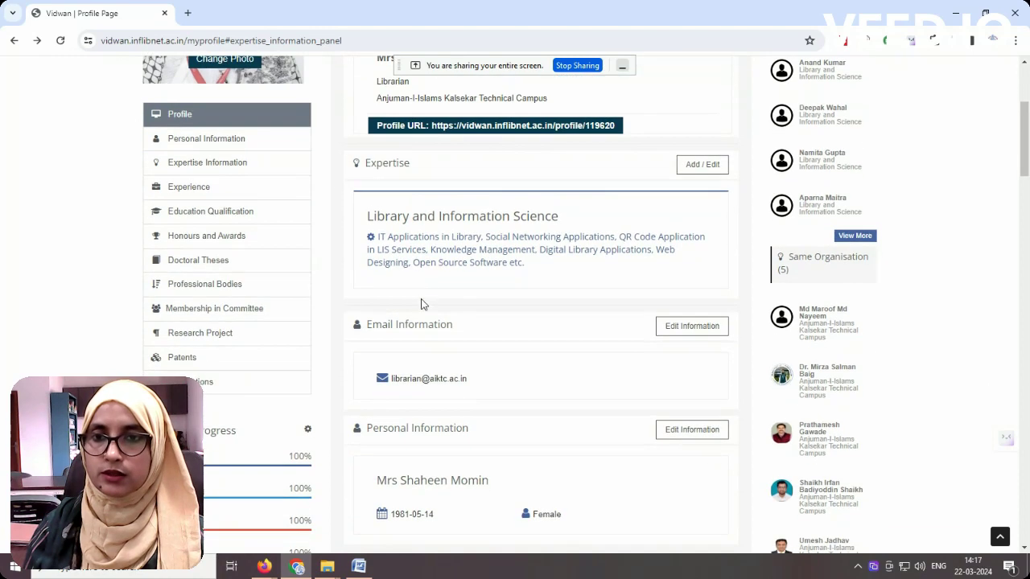
scroll(500, 310, down, 4)
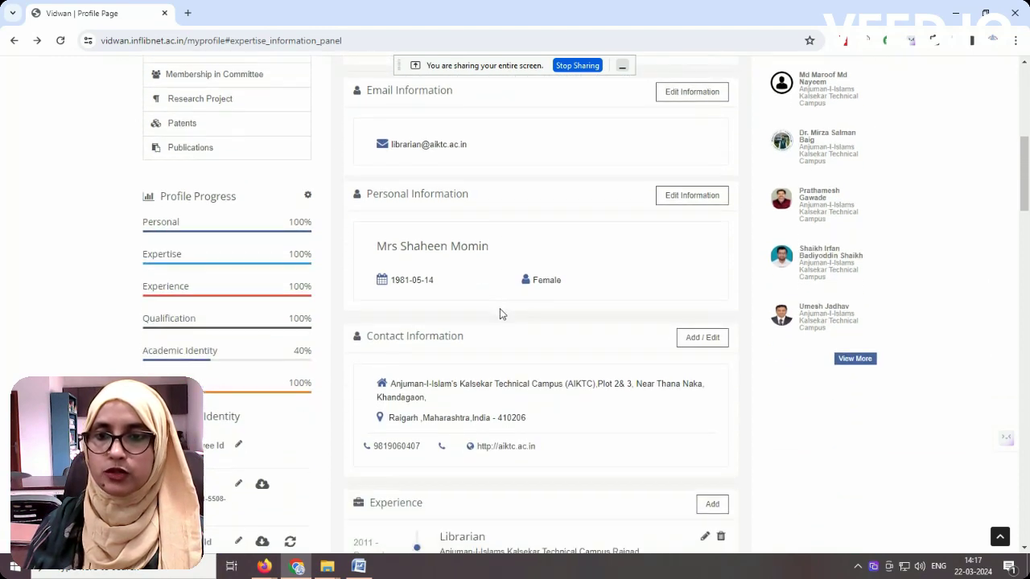
scroll(501, 311, down, 2)
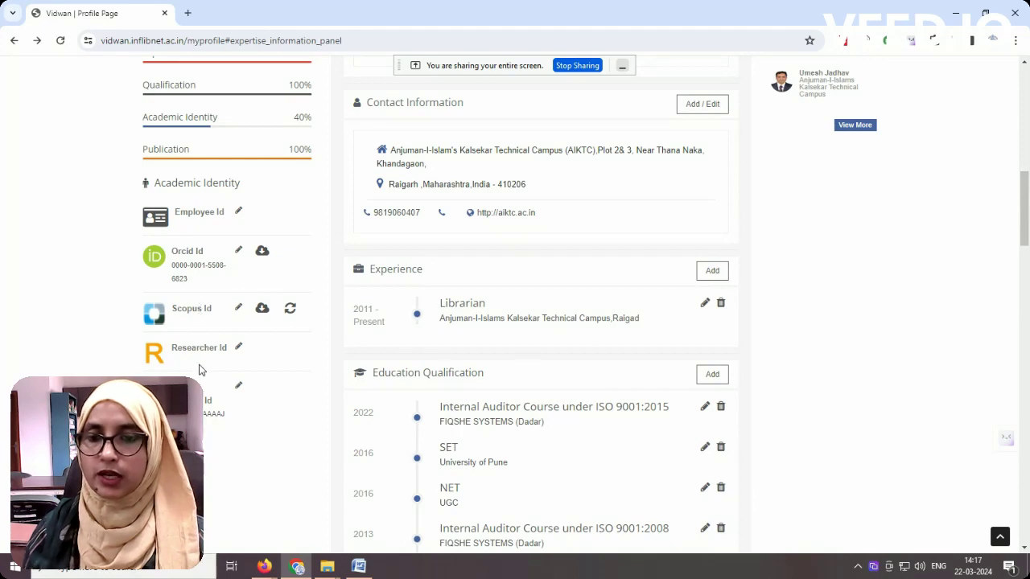
scroll(444, 371, down, 8)
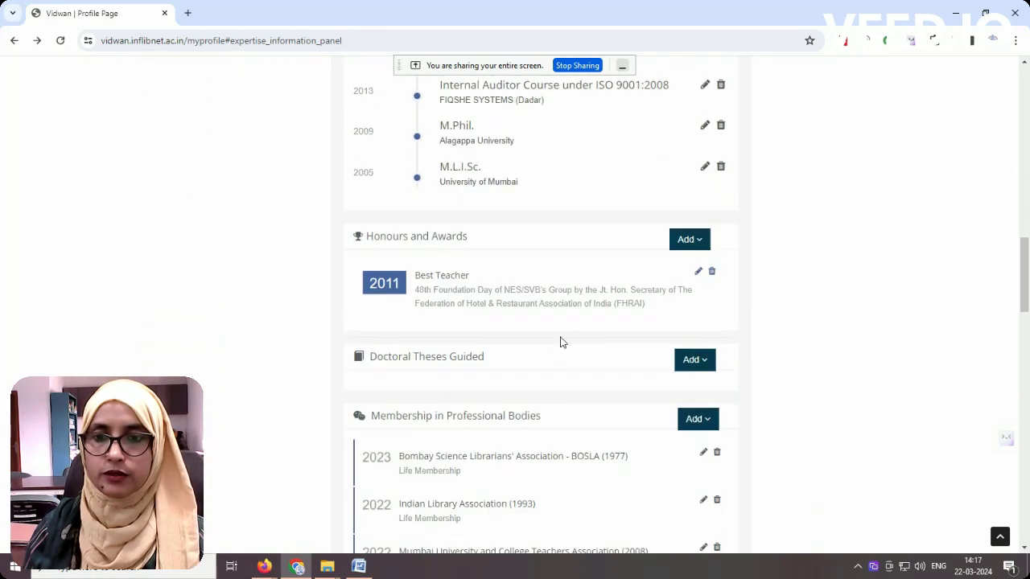
scroll(561, 337, down, 10)
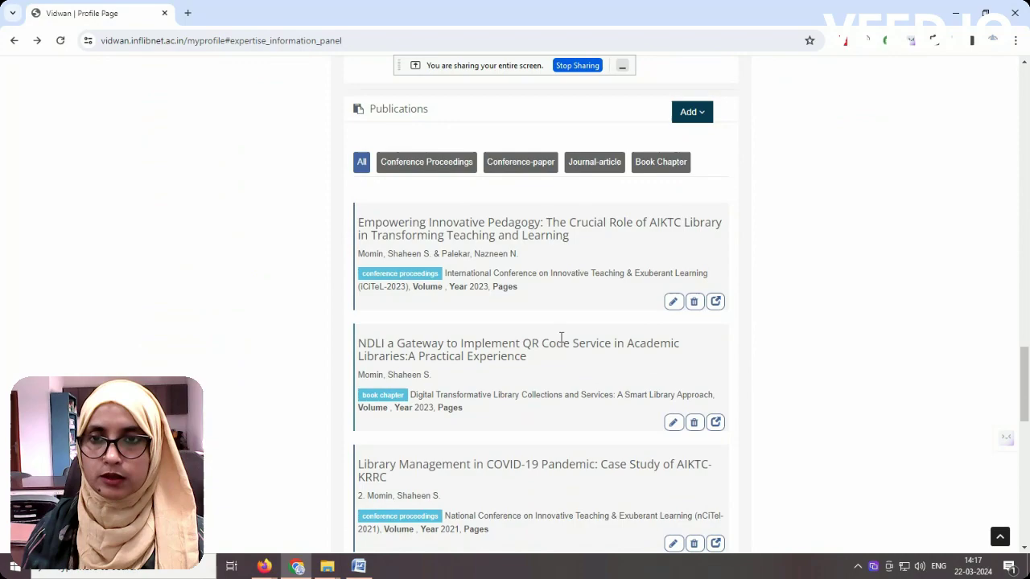
scroll(560, 341, down, 4)
scroll(561, 342, up, 20)
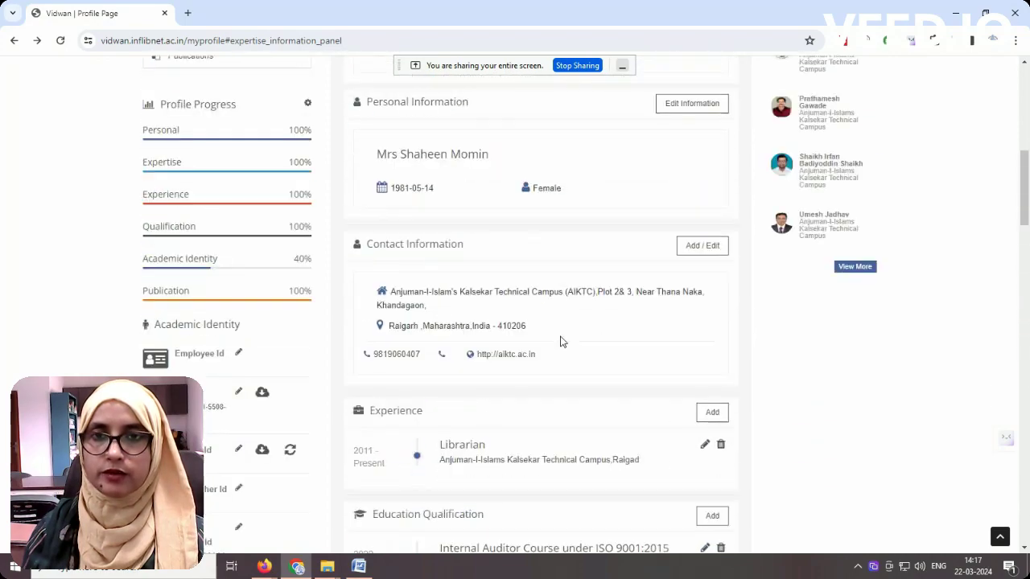